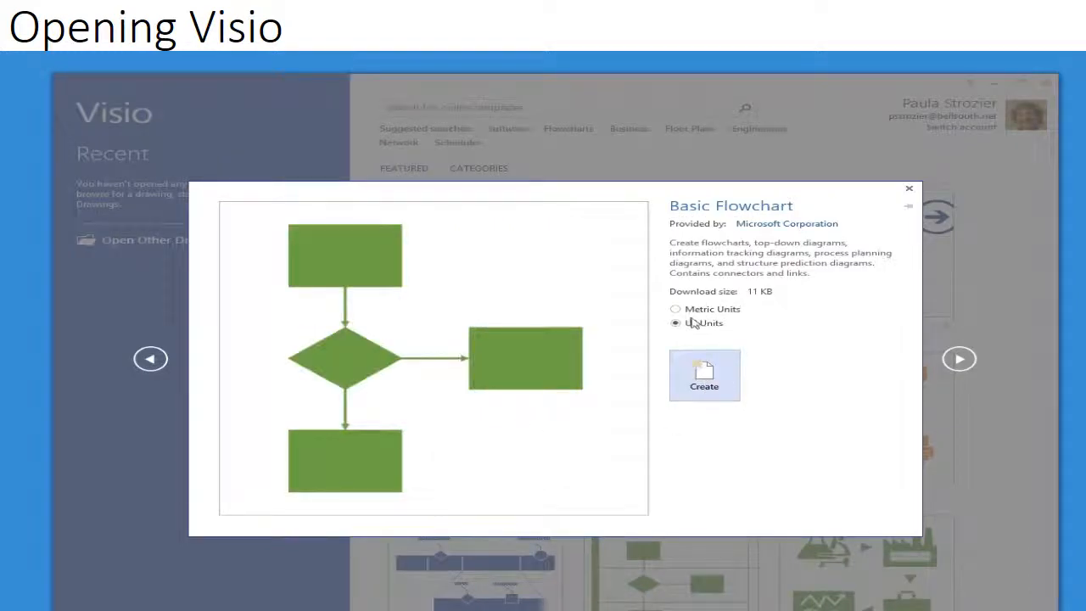
# Create a Basic Flowchart drawing in US units and set its magnification to 100% (Actual size).
pyautogui.click(703, 373)
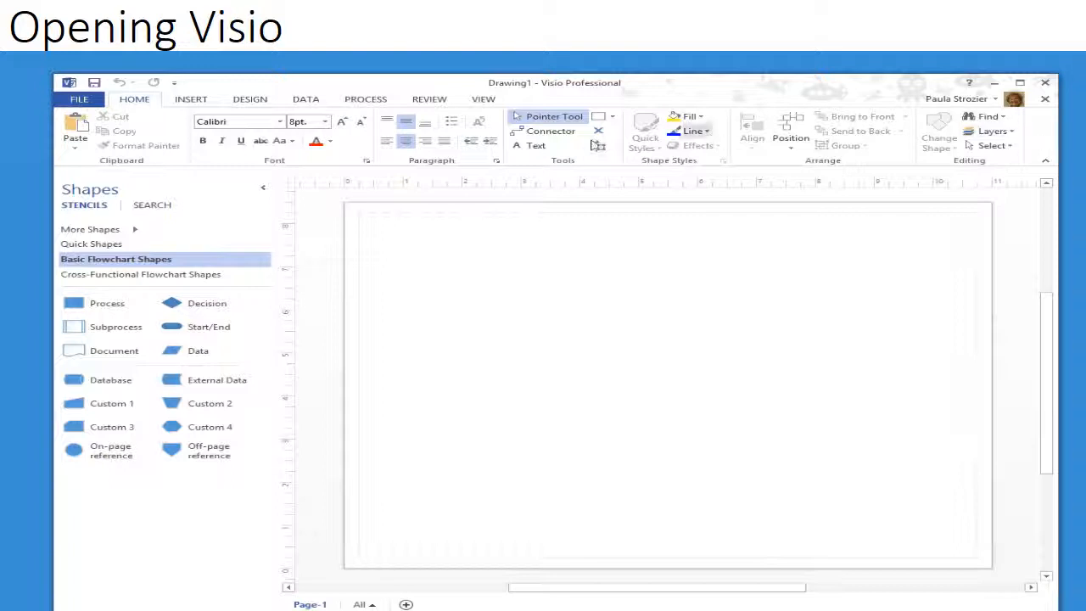
pyautogui.click(487, 101)
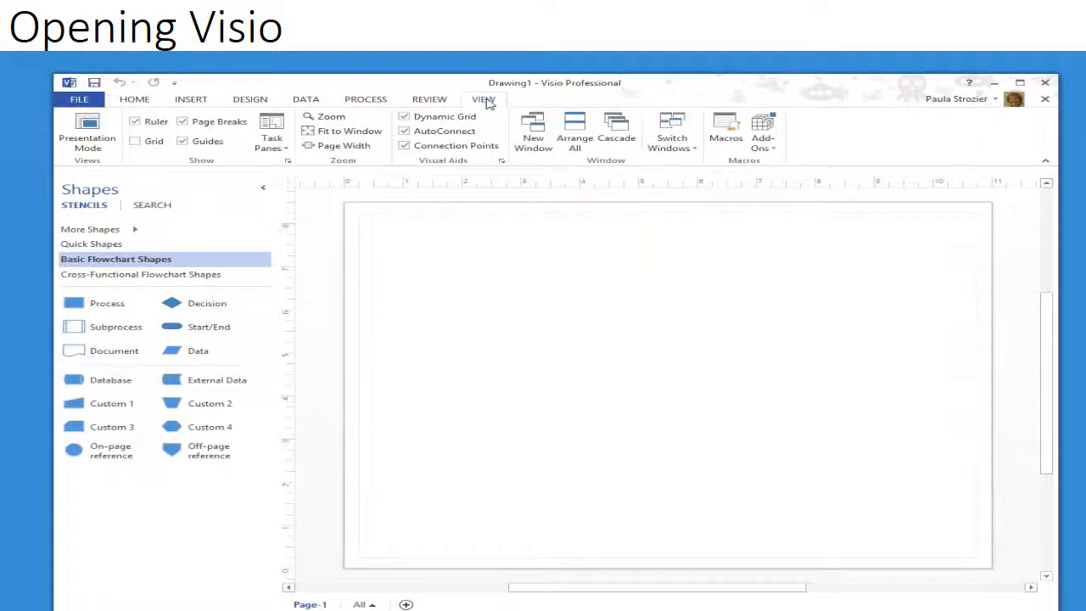
pyautogui.click(323, 122)
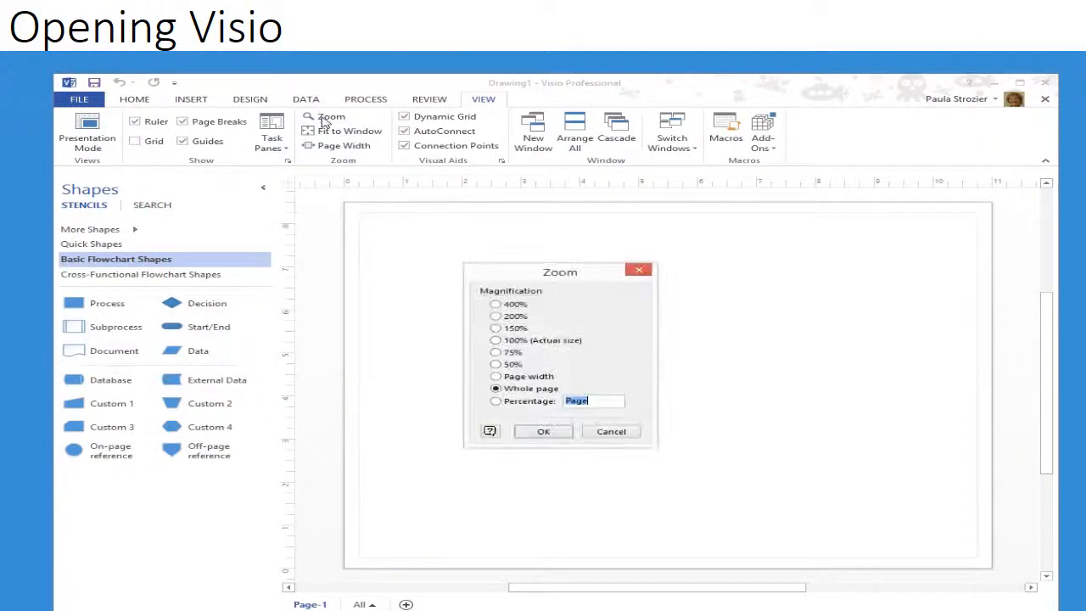
pyautogui.click(496, 341)
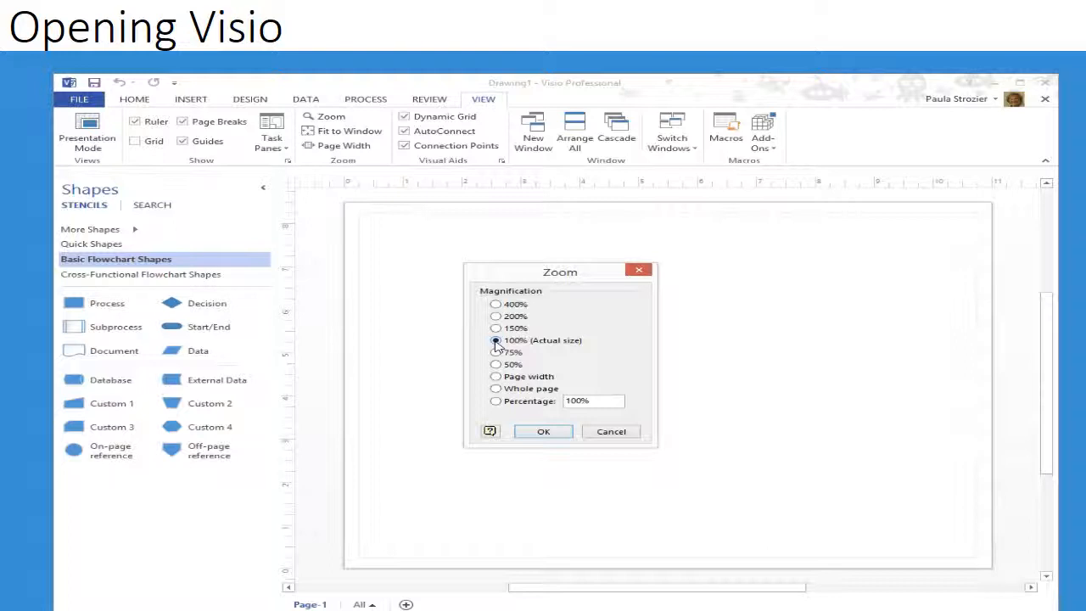
pyautogui.click(535, 436)
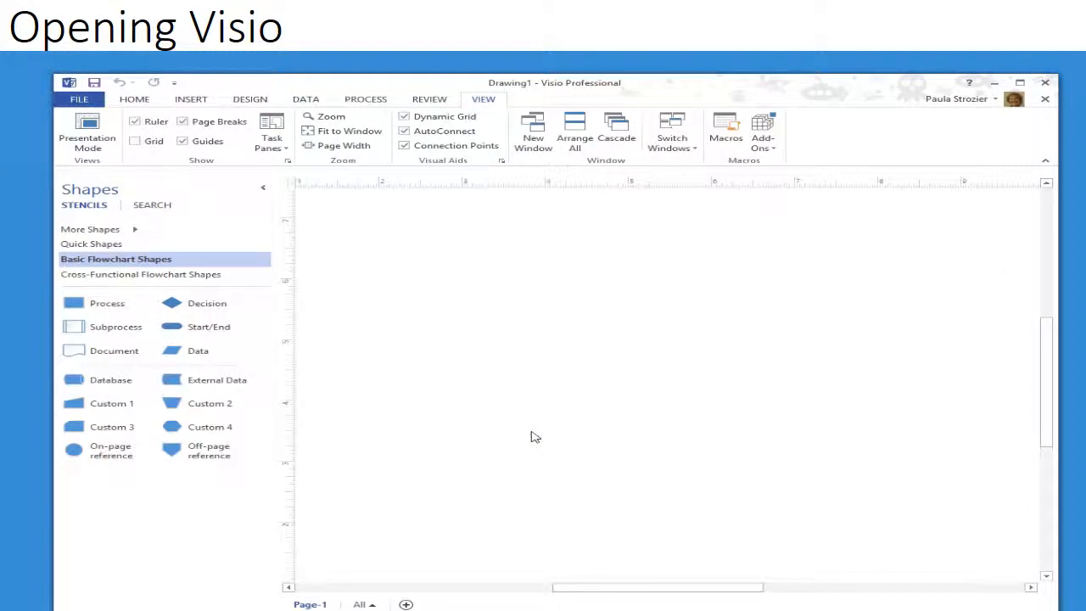
# Set the page orientation to Portrait.
pyautogui.click(248, 99)
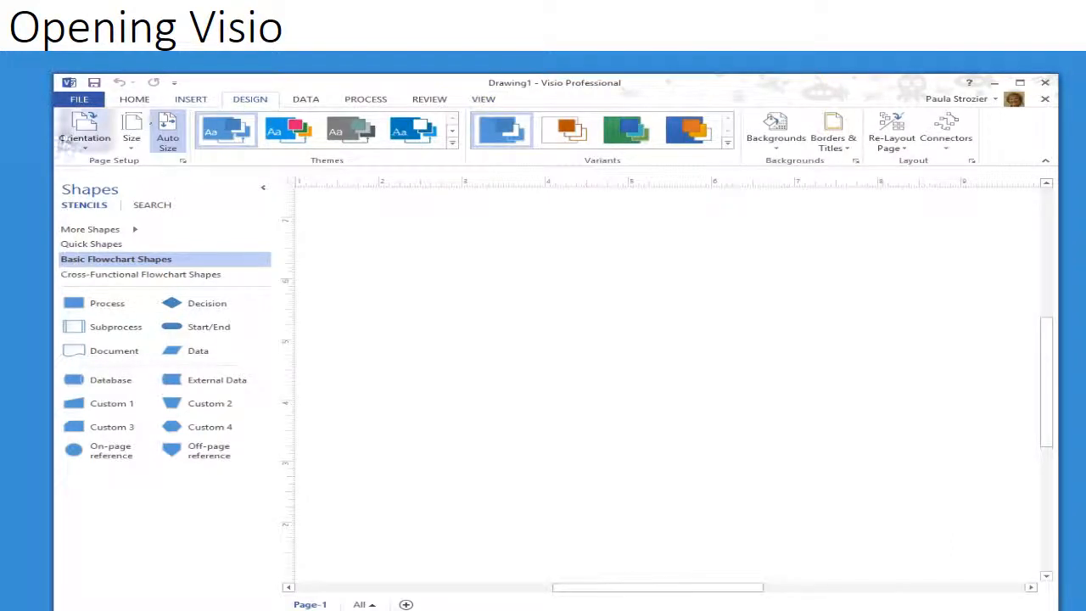
pyautogui.click(78, 143)
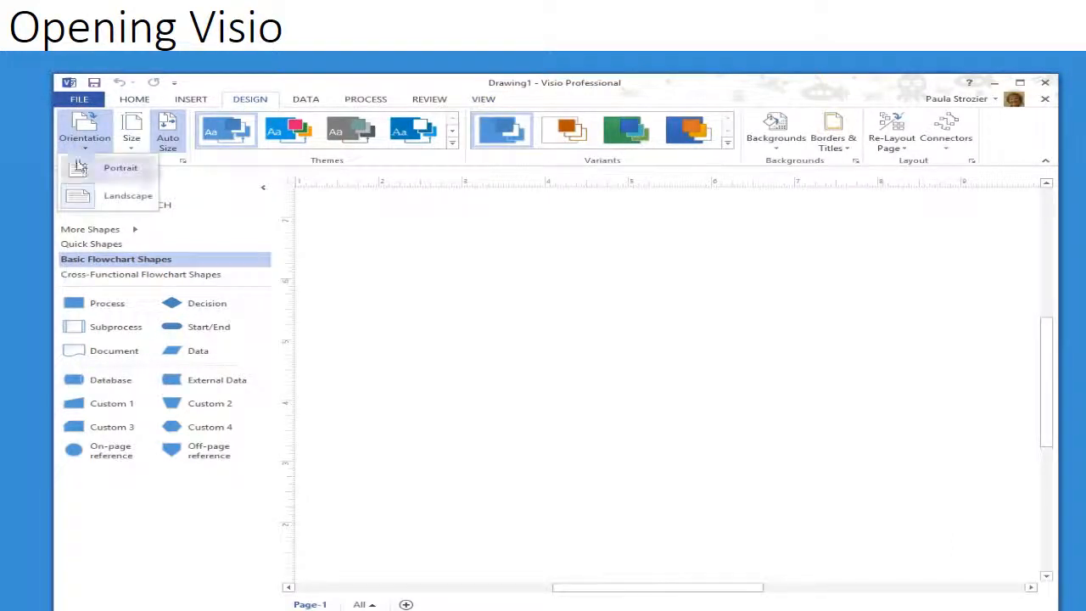
pyautogui.click(80, 169)
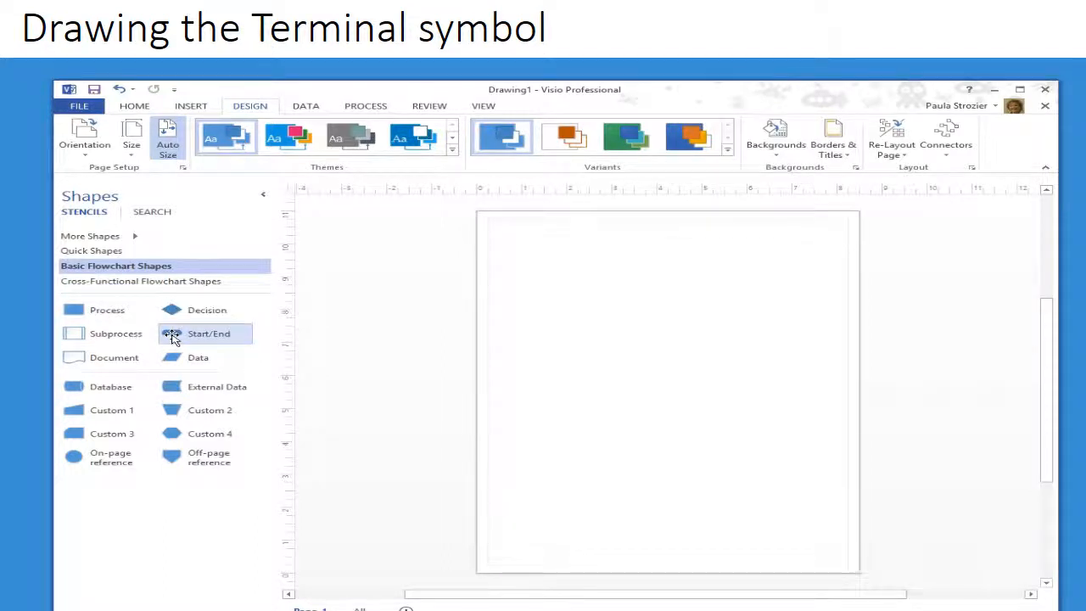
# Add a Start/End shape centred near the top of the page and label it "start".
pyautogui.moveTo(172, 337)
pyautogui.mouseDown()
pyautogui.moveTo(415, 323)
pyautogui.moveTo(586, 297)
pyautogui.moveTo(662, 269)
pyautogui.moveTo(669, 256)
pyautogui.mouseUp()
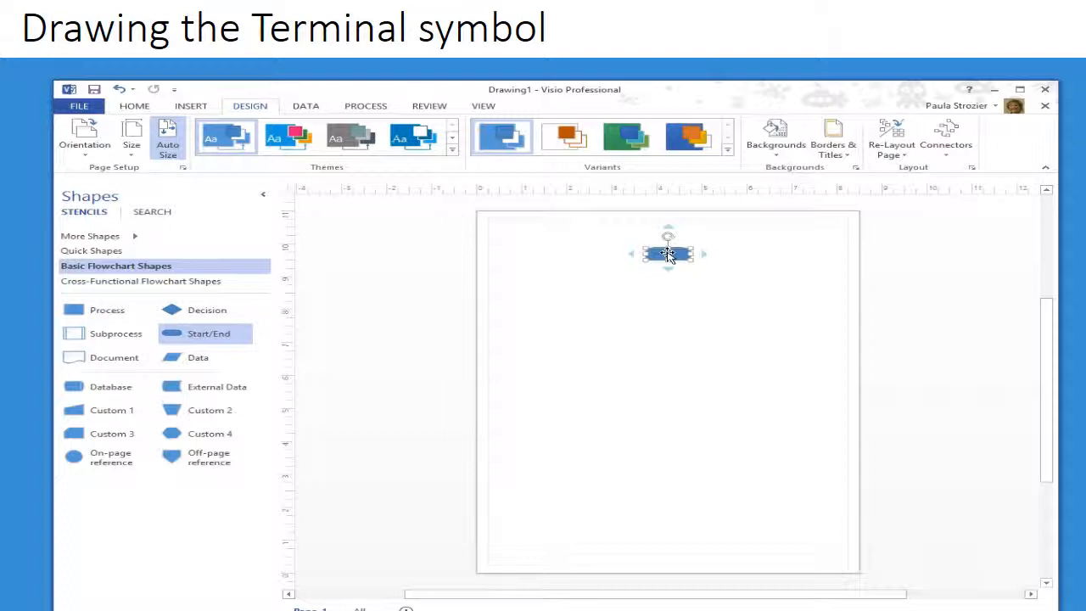
pyautogui.write('start')
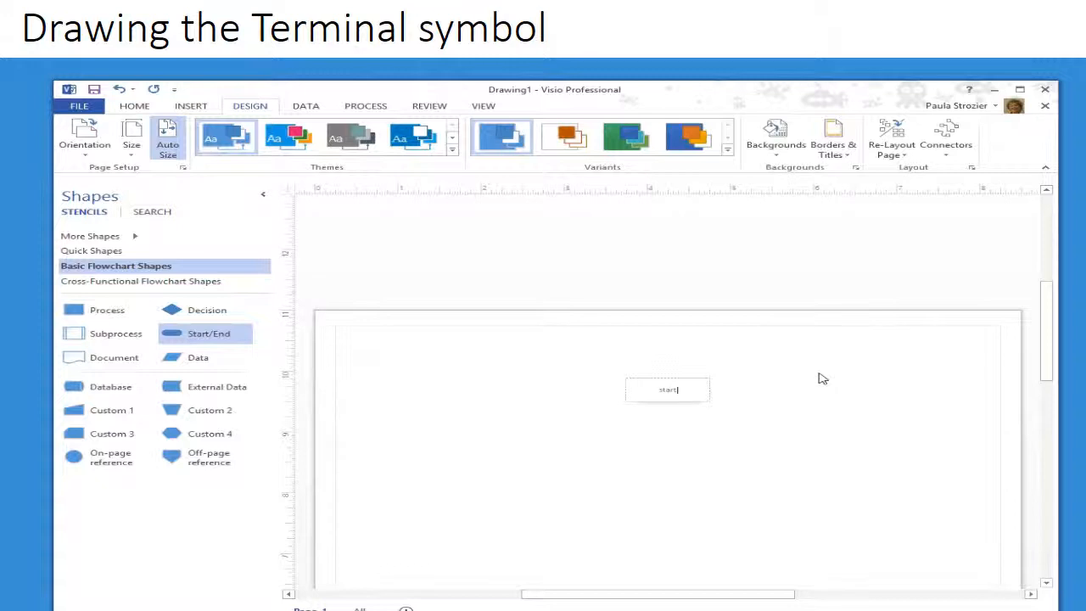
pyautogui.press('Escape')
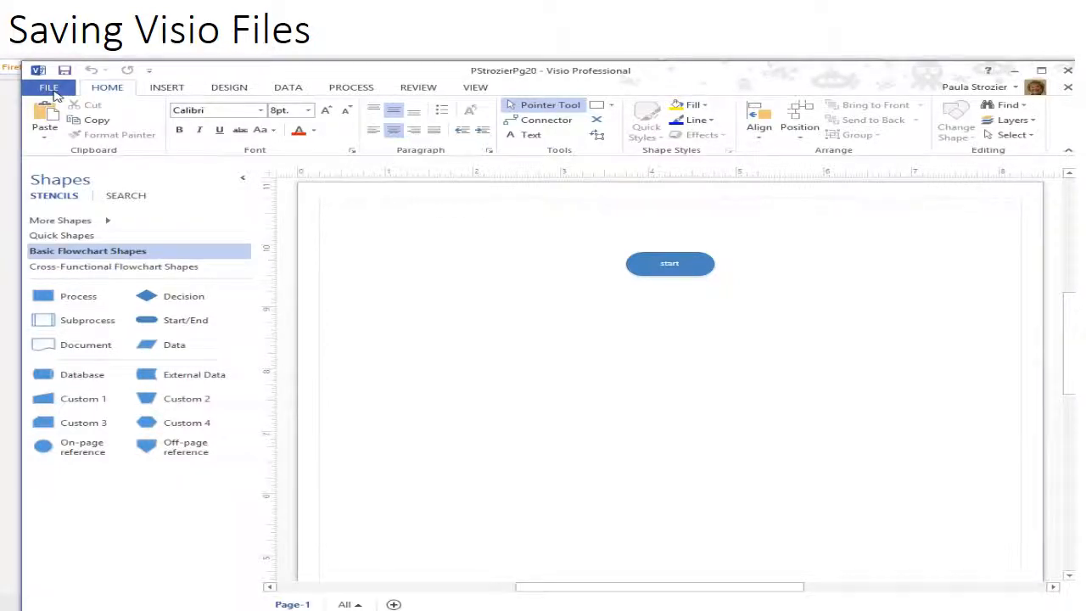
# Save a copy of the drawing to the Desktop folder as a Visio Drawing, keeping the suggested file name.
pyautogui.click(51, 90)
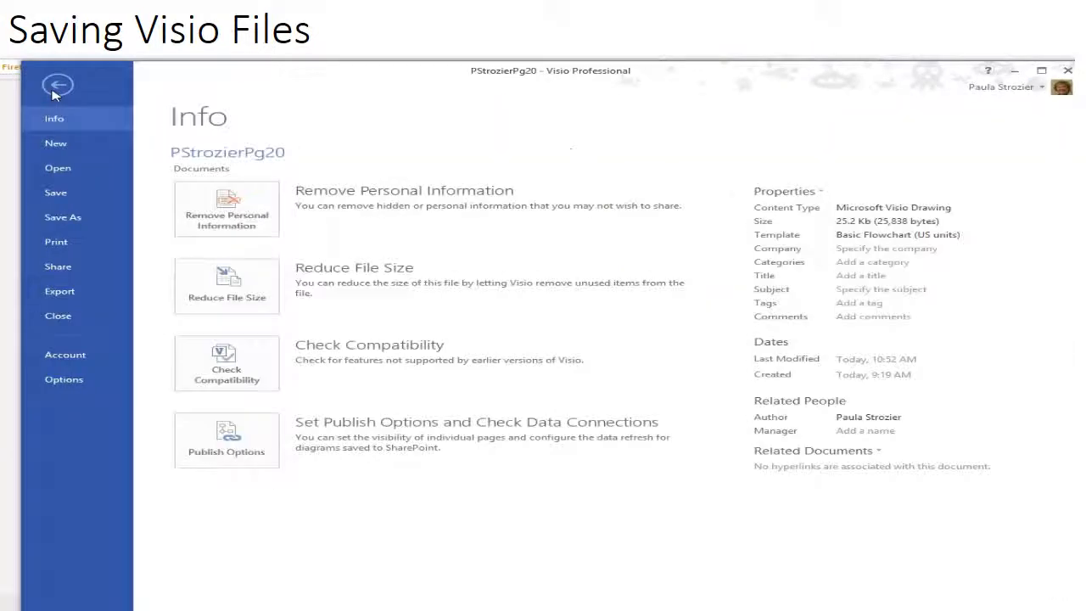
pyautogui.click(85, 219)
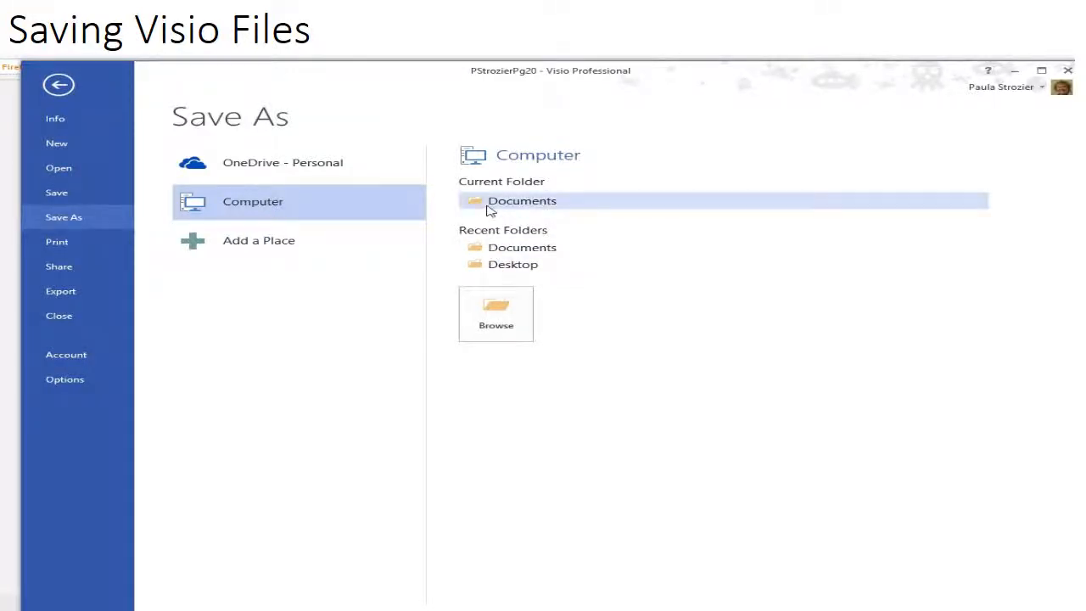
pyautogui.click(509, 265)
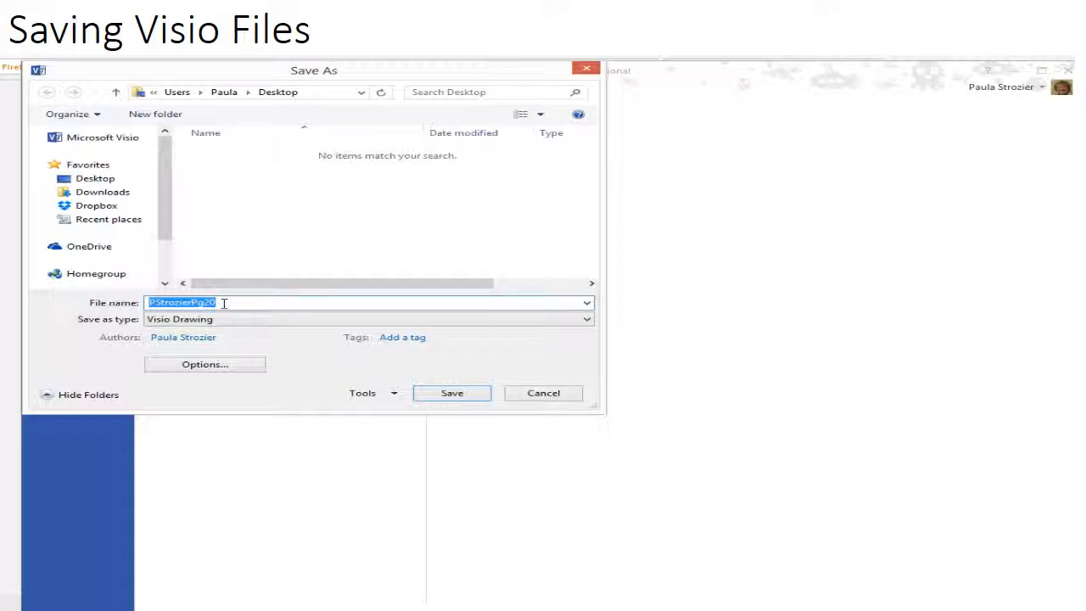
pyautogui.click(464, 396)
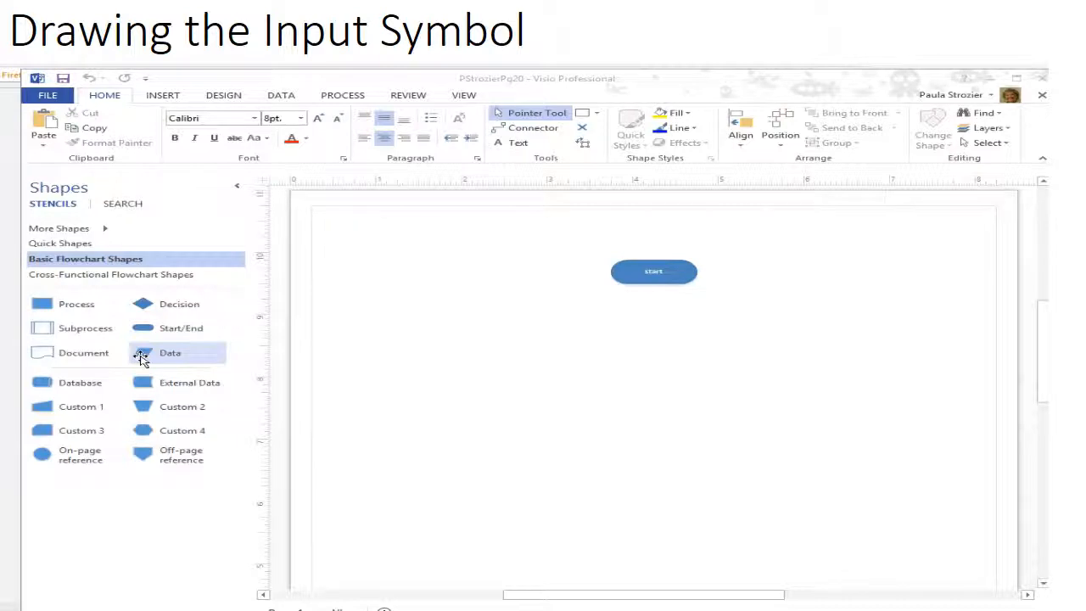
# Add a Data shape centred below the start shape and label it "Input myNumber".
pyautogui.moveTo(142, 354); pyautogui.dragTo(653, 343)
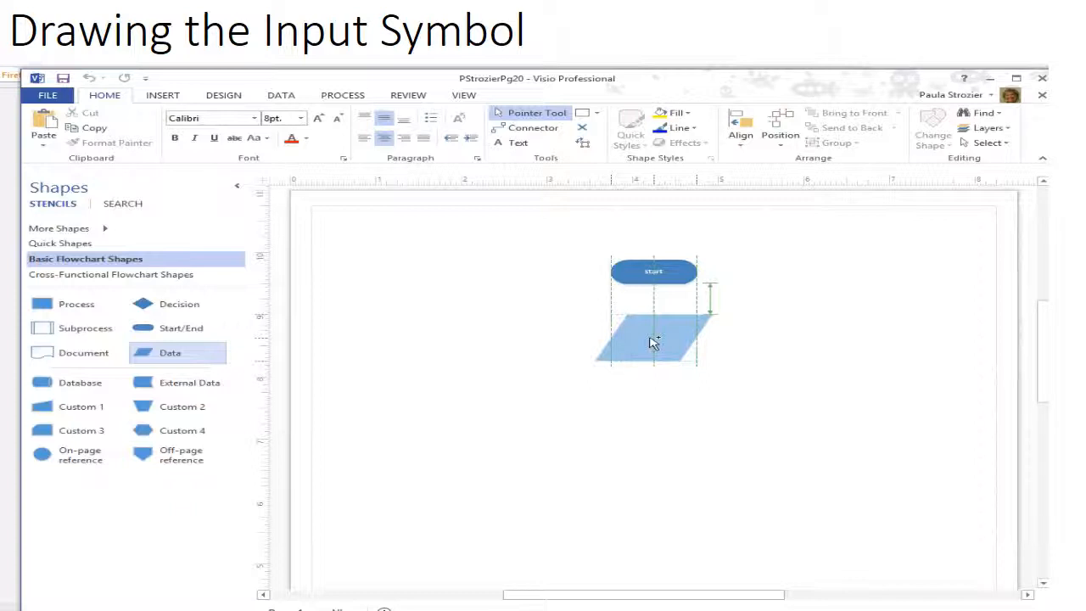
pyautogui.moveTo(653, 342)
pyautogui.mouseDown()
pyautogui.moveTo(627, 340)
pyautogui.moveTo(647, 342)
pyautogui.mouseUp()
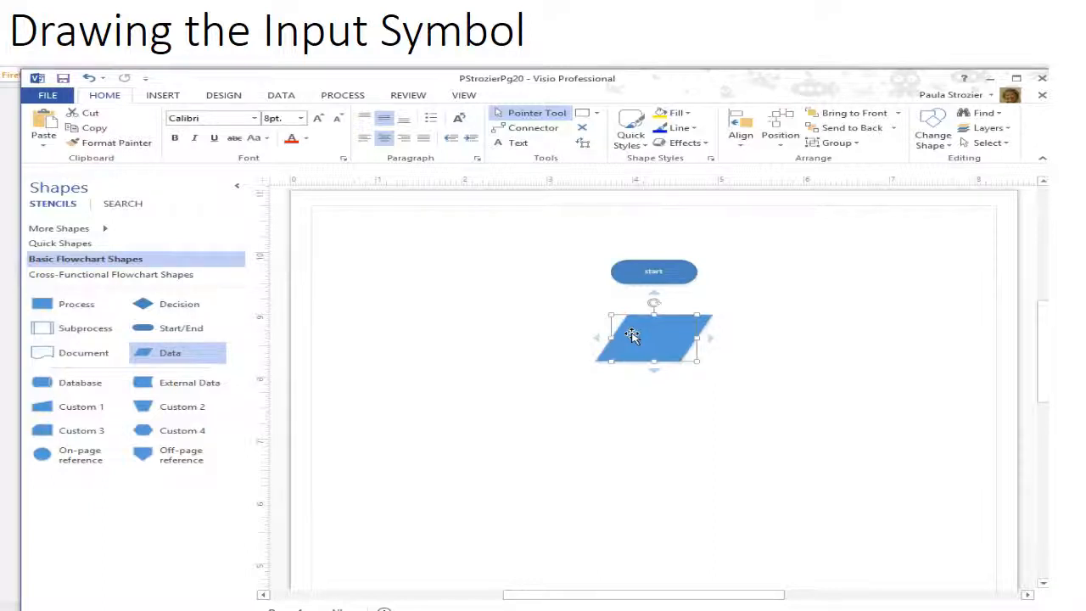
pyautogui.doubleClick(636, 336)
pyautogui.write('Input mydat')
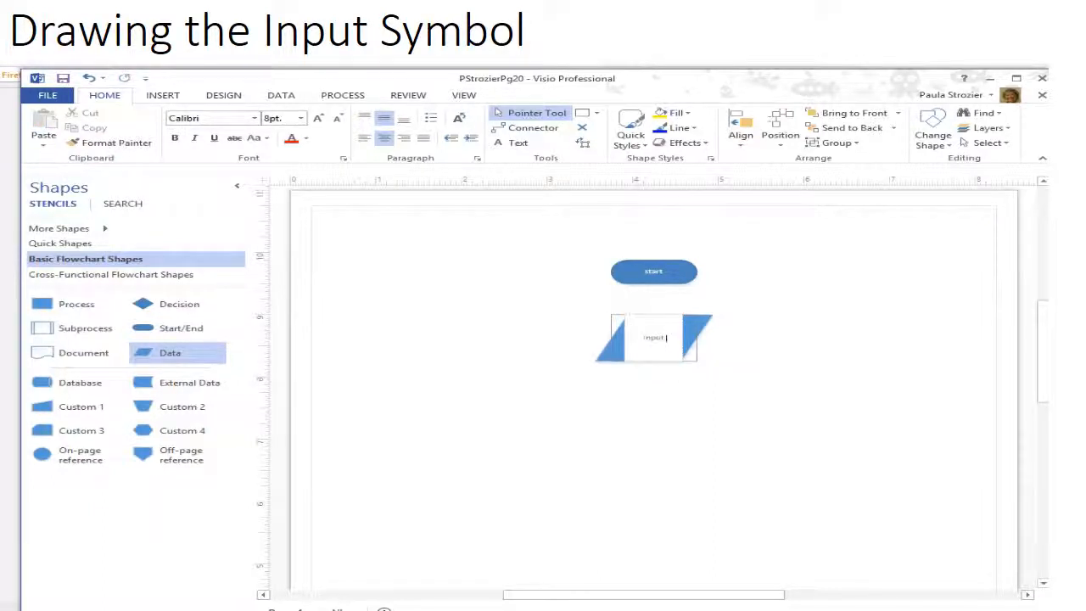
pyautogui.write('ber')
pyautogui.press('Escape')
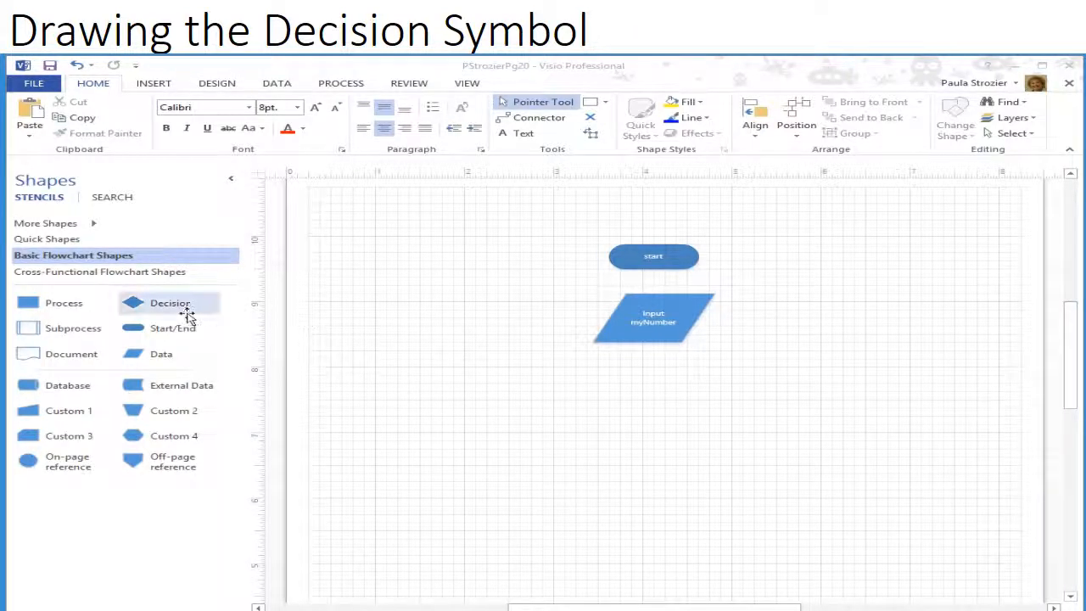
# Add a Decision shape centred below the input shape and label it "If myNumber < 10".
pyautogui.moveTo(136, 311); pyautogui.dragTo(647, 392)
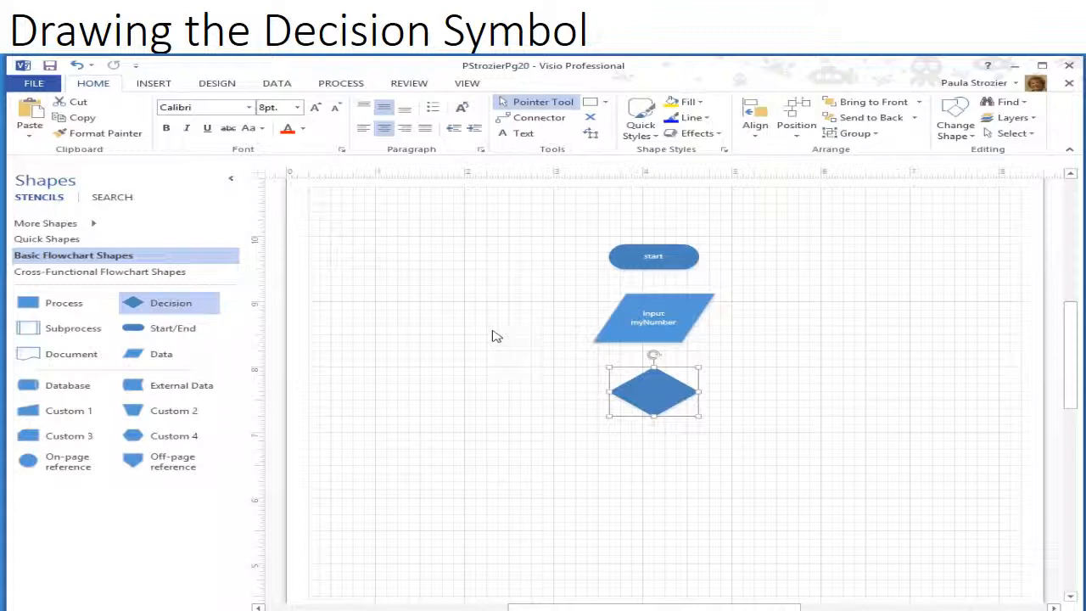
pyautogui.write('If myN')
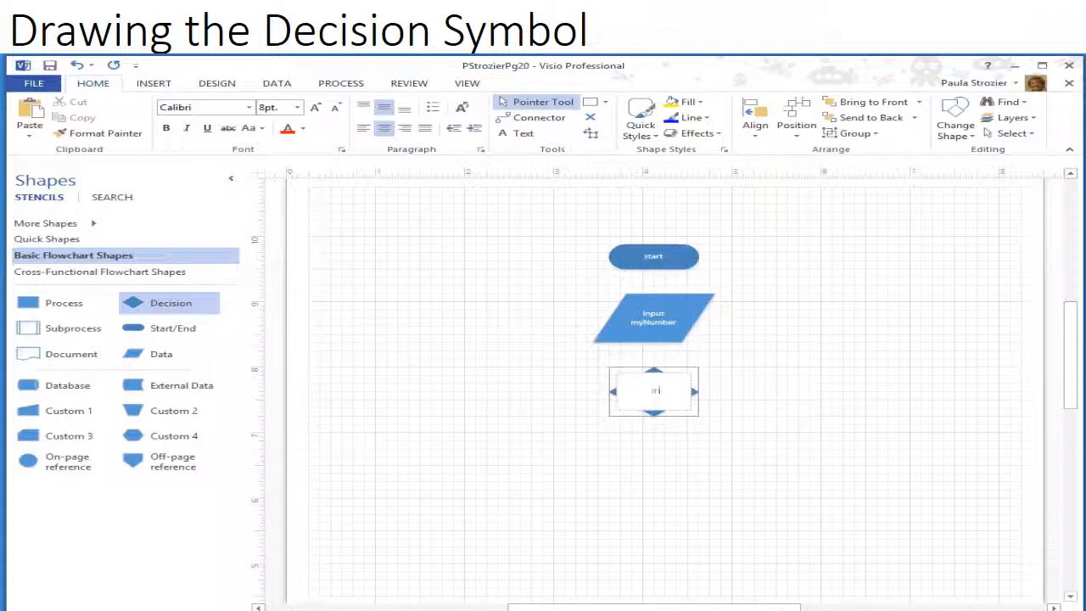
pyautogui.write('umber < 10')
pyautogui.click(789, 412)
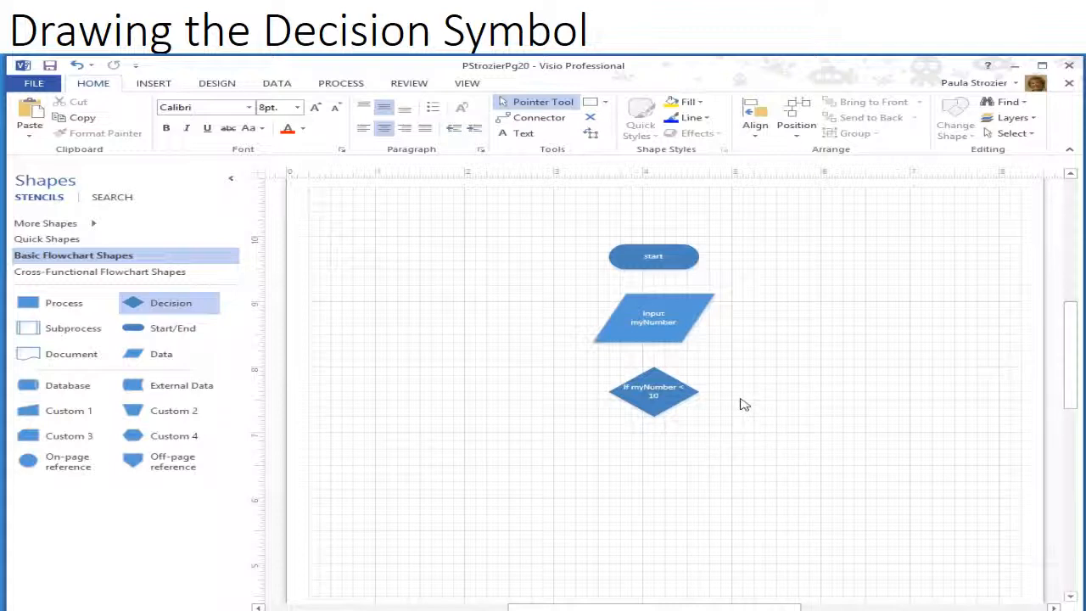
# Append a question mark to the decision shape's text so it reads "If myNumber < 10?".
pyautogui.click(657, 399)
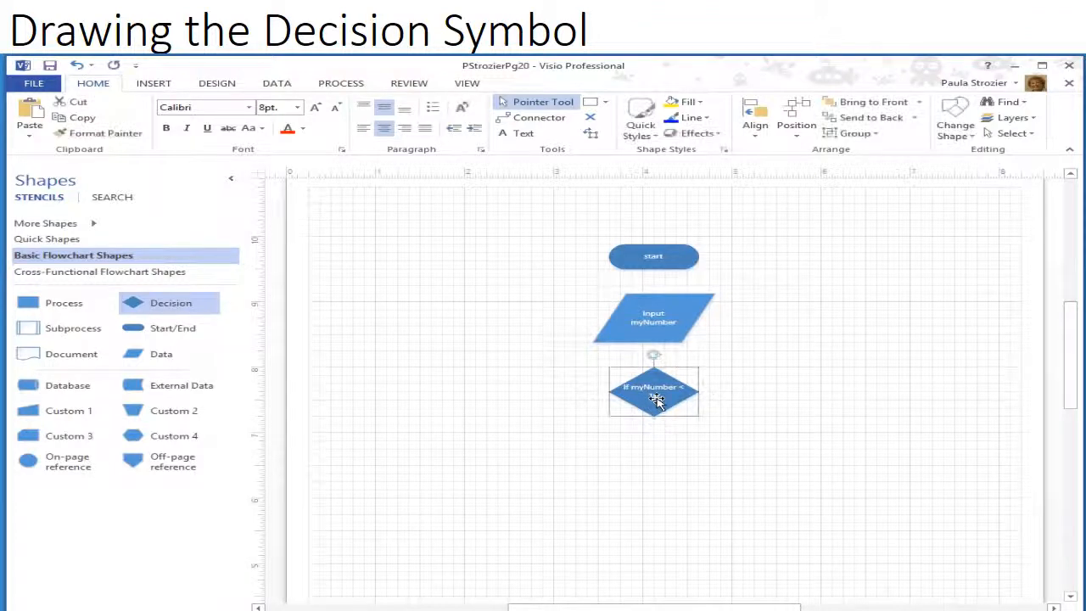
pyautogui.press('Escape')
pyautogui.doubleClick(657, 391)
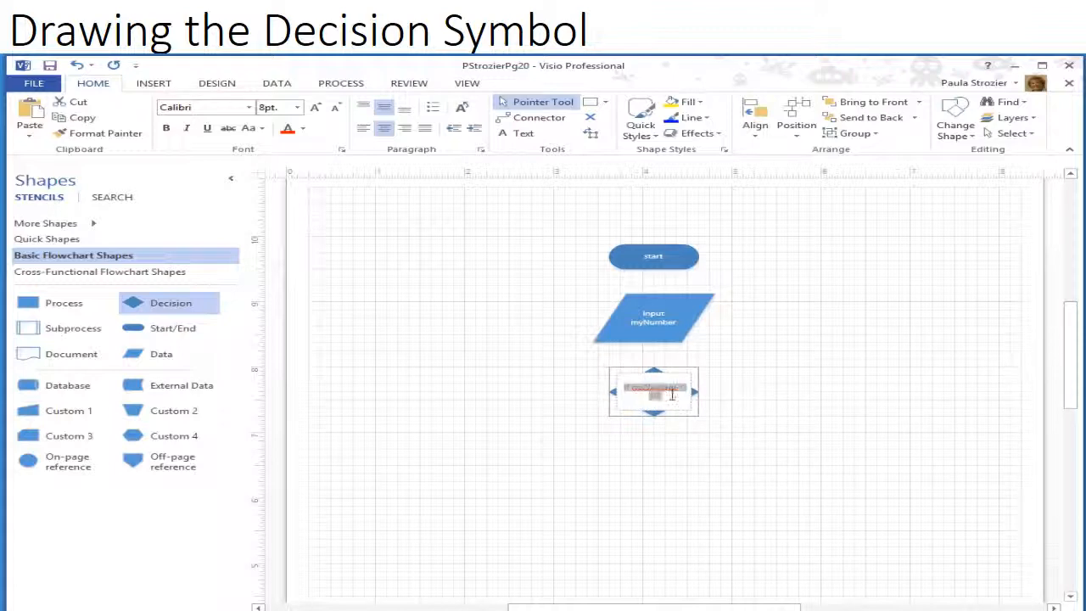
pyautogui.click(668, 395)
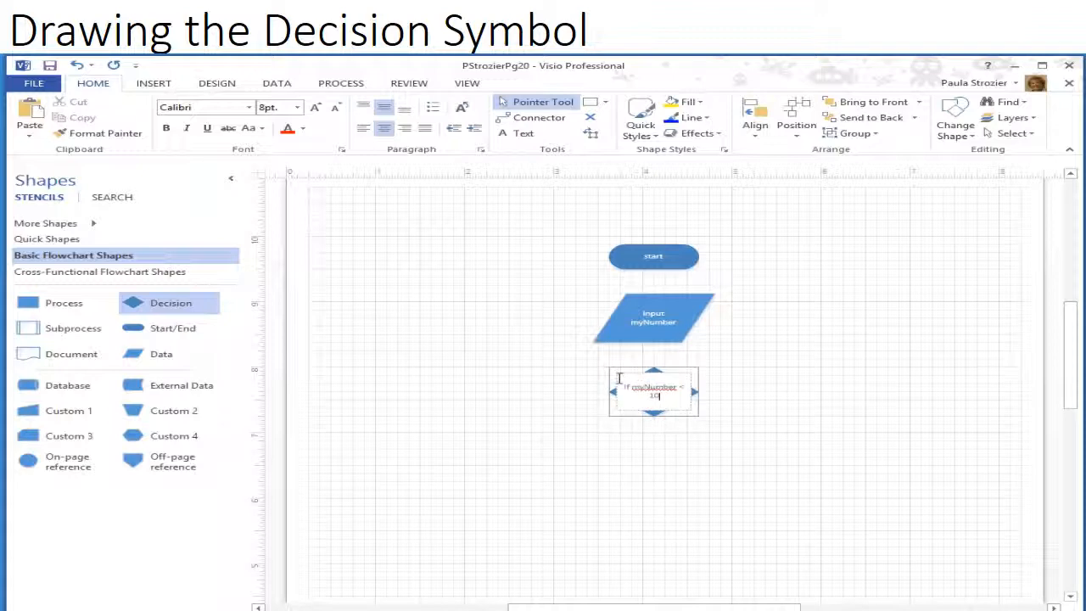
pyautogui.write('?')
pyautogui.click(761, 384)
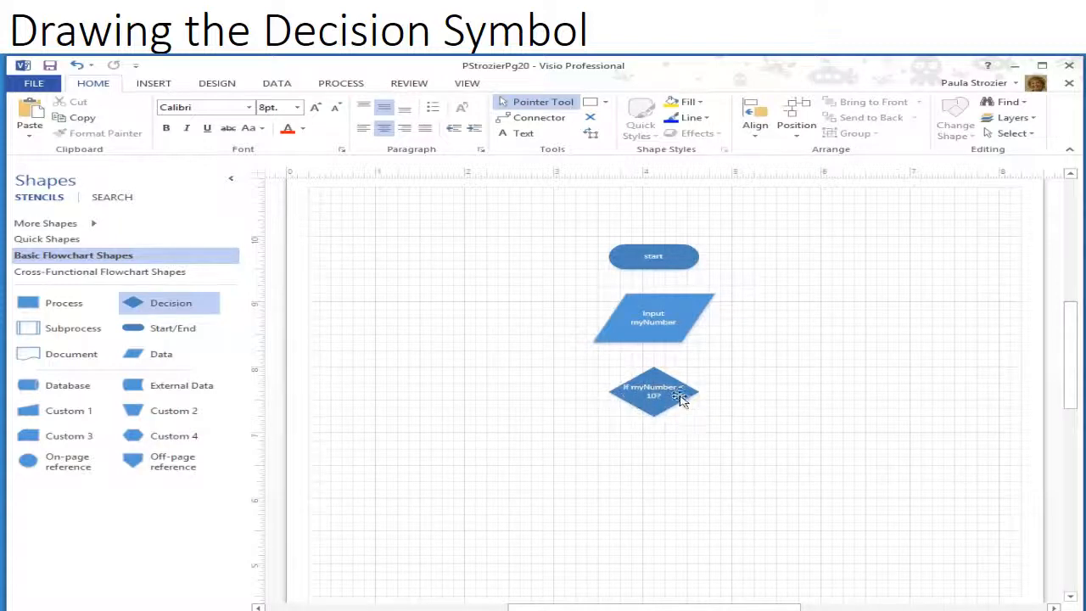
# Widen the decision shape until its text fits on one line and realign it under the input shape.
pyautogui.moveTo(653, 410)
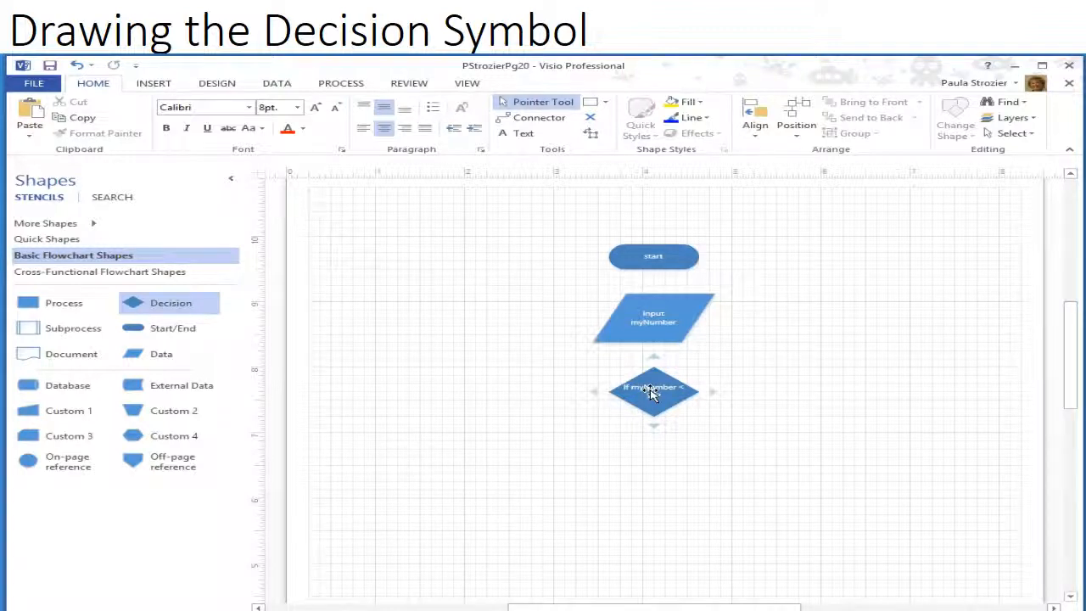
pyautogui.click(651, 392)
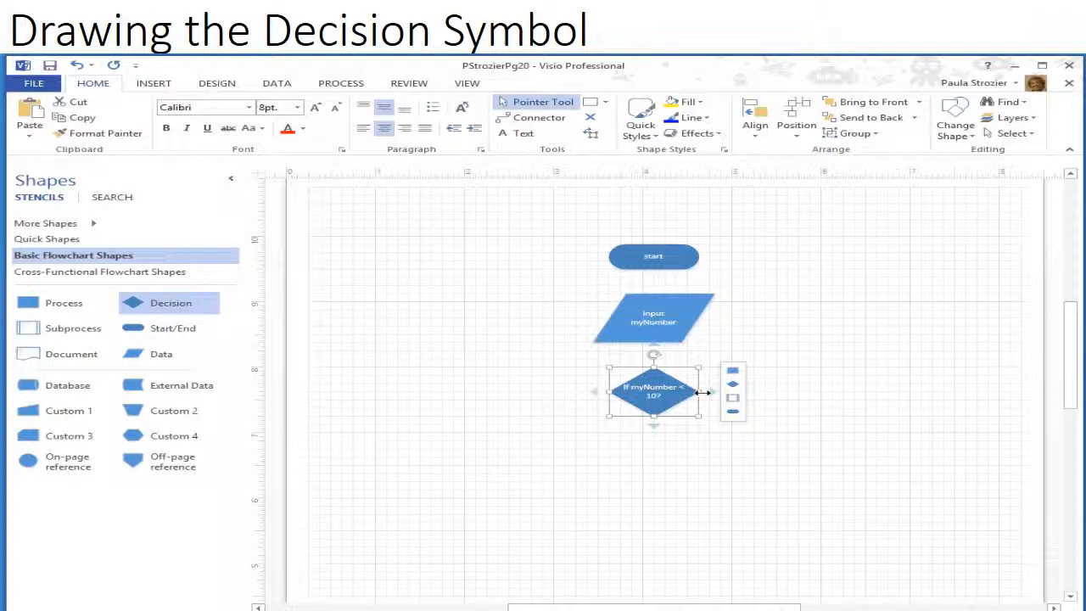
pyautogui.moveTo(702, 391); pyautogui.dragTo(727, 393)
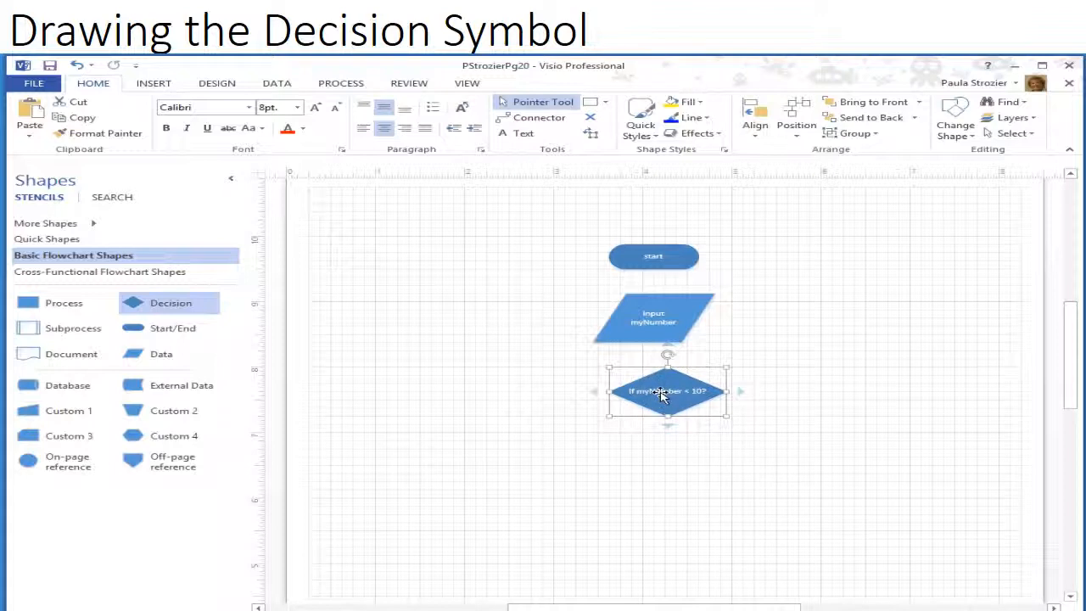
pyautogui.moveTo(662, 392)
pyautogui.mouseDown()
pyautogui.moveTo(497, 371)
pyautogui.moveTo(437, 290)
pyautogui.moveTo(635, 458)
pyautogui.moveTo(890, 367)
pyautogui.moveTo(863, 419)
pyautogui.moveTo(628, 421)
pyautogui.moveTo(649, 356)
pyautogui.moveTo(663, 397)
pyautogui.moveTo(650, 396)
pyautogui.mouseUp()
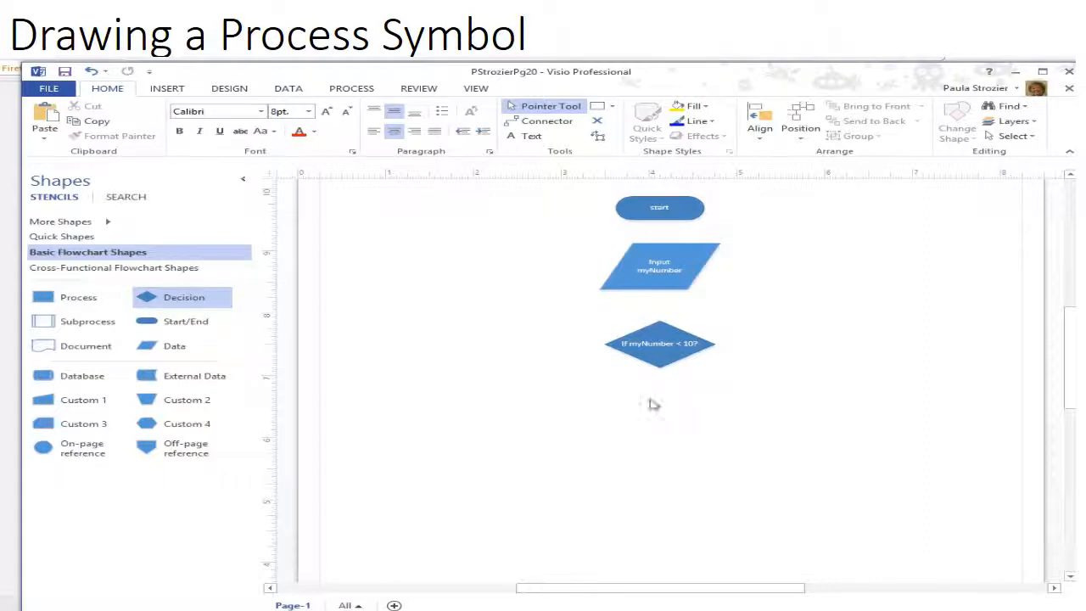
# Add a Process shape below and to the right of the decision shape.
pyautogui.moveTo(47, 297); pyautogui.dragTo(821, 376)
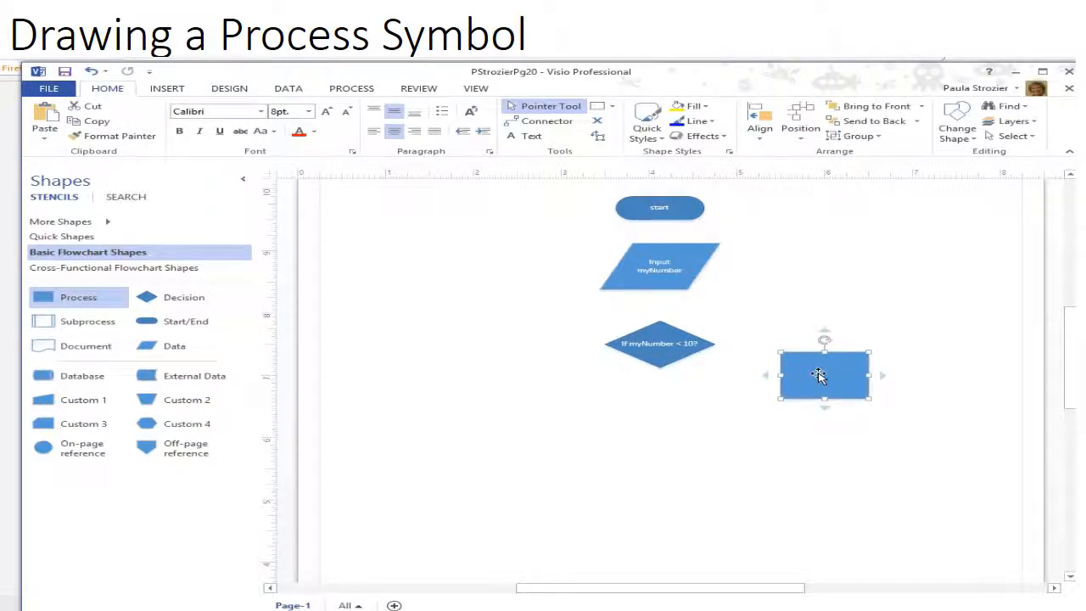
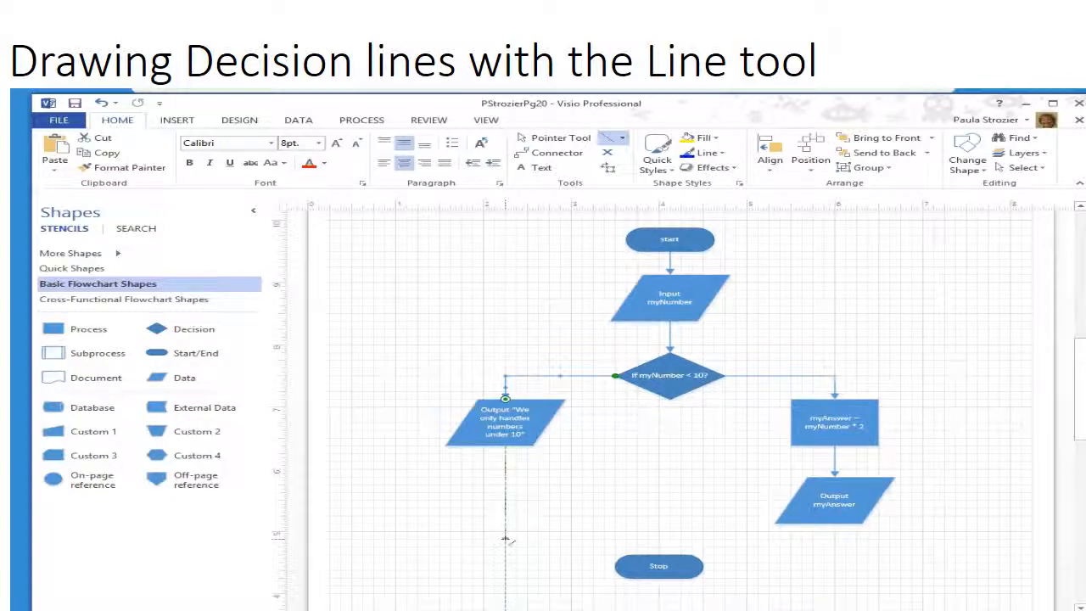
# Draw straight lines down from both output shapes, join them with a horizontal line, and connect that line to the Stop shape.
pyautogui.moveTo(504, 539); pyautogui.dragTo(505, 538)
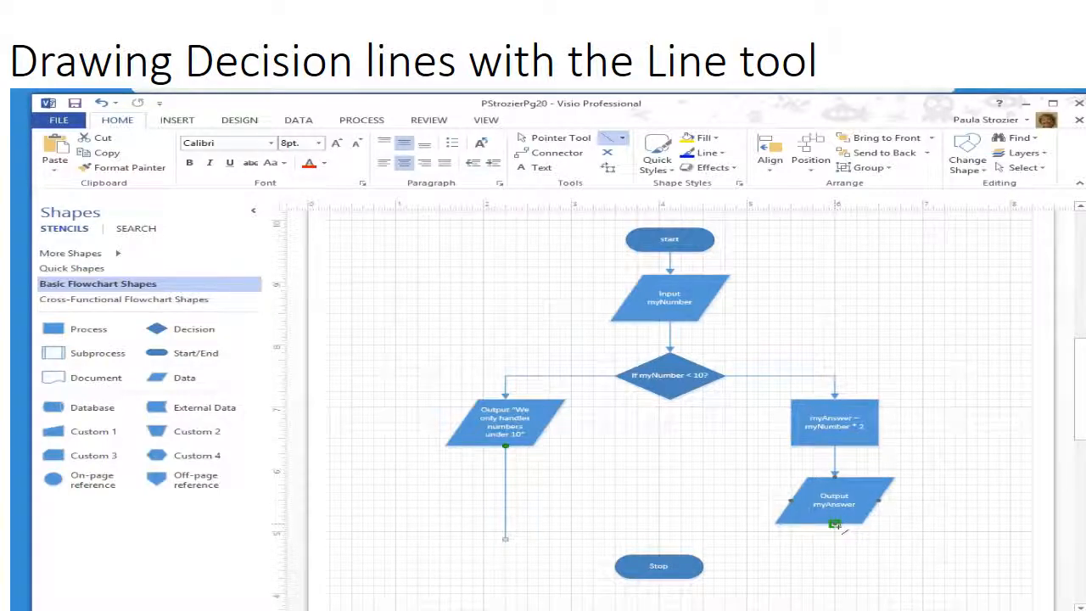
pyautogui.moveTo(837, 526); pyautogui.dragTo(838, 538)
pyautogui.moveTo(836, 538); pyautogui.dragTo(835, 537)
pyautogui.moveTo(504, 538); pyautogui.dragTo(833, 547)
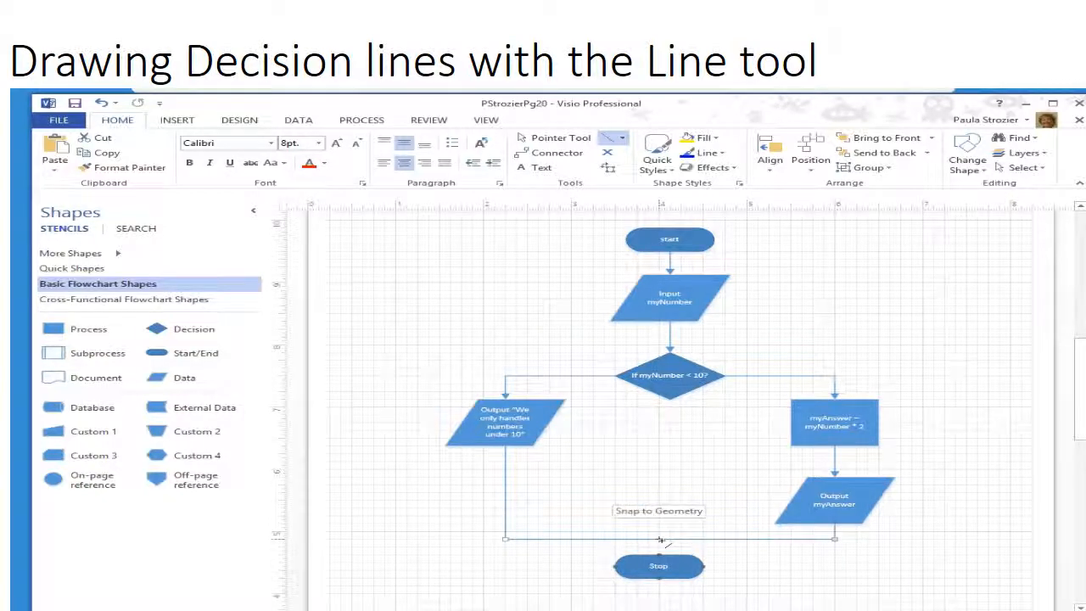
pyautogui.moveTo(660, 539); pyautogui.dragTo(659, 554)
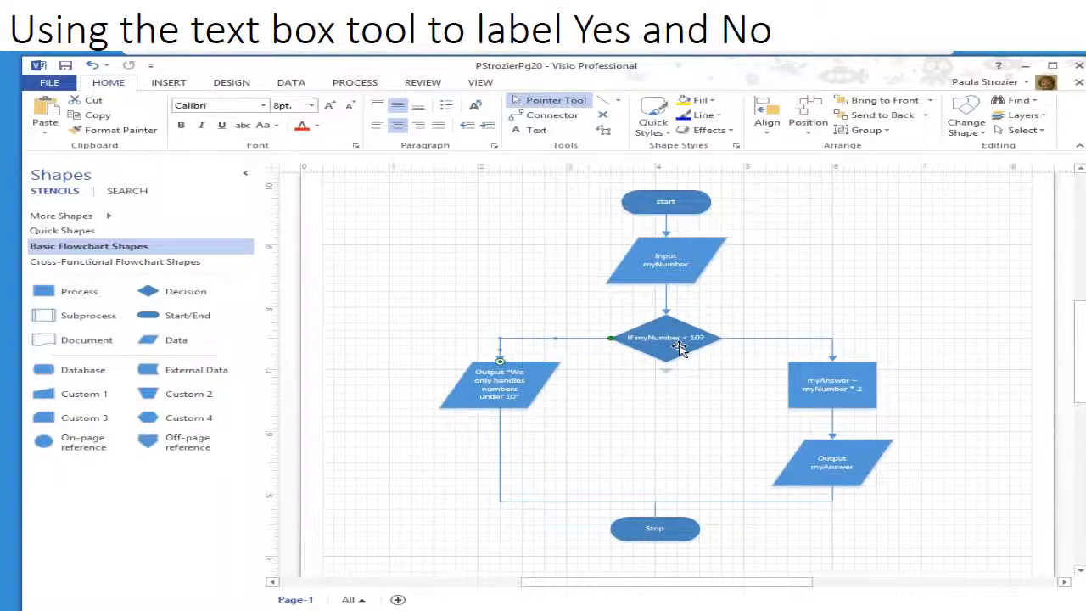
# Label the connector from the decision to the process shape "Yes" and the connector to the under-10 output shape "No".
pyautogui.click(525, 133)
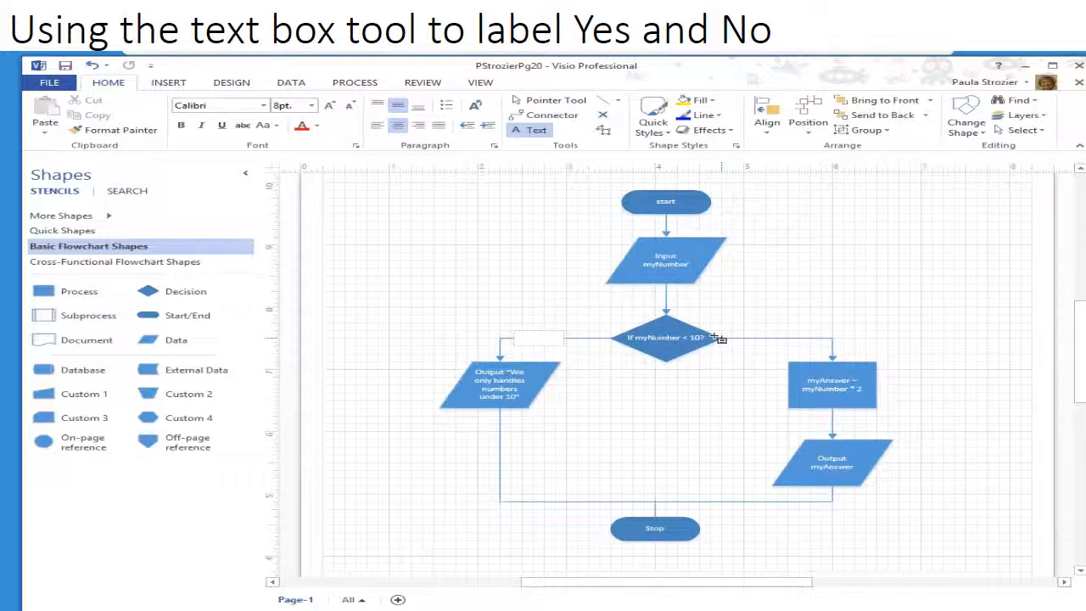
pyautogui.click(760, 337)
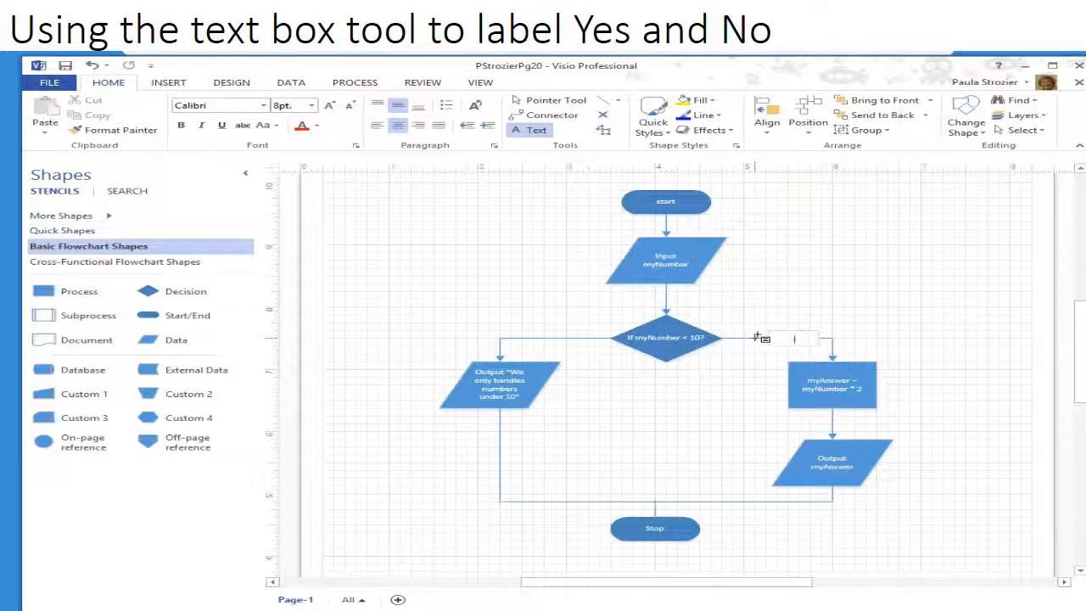
pyautogui.write('Yes')
pyautogui.click(564, 339)
pyautogui.write('No')
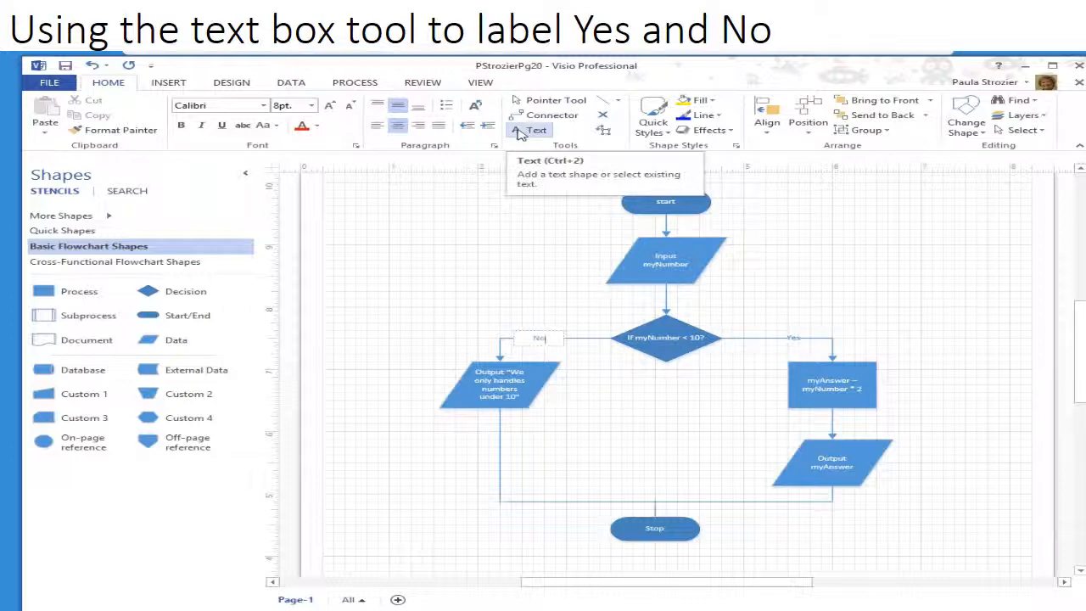
pyautogui.click(521, 131)
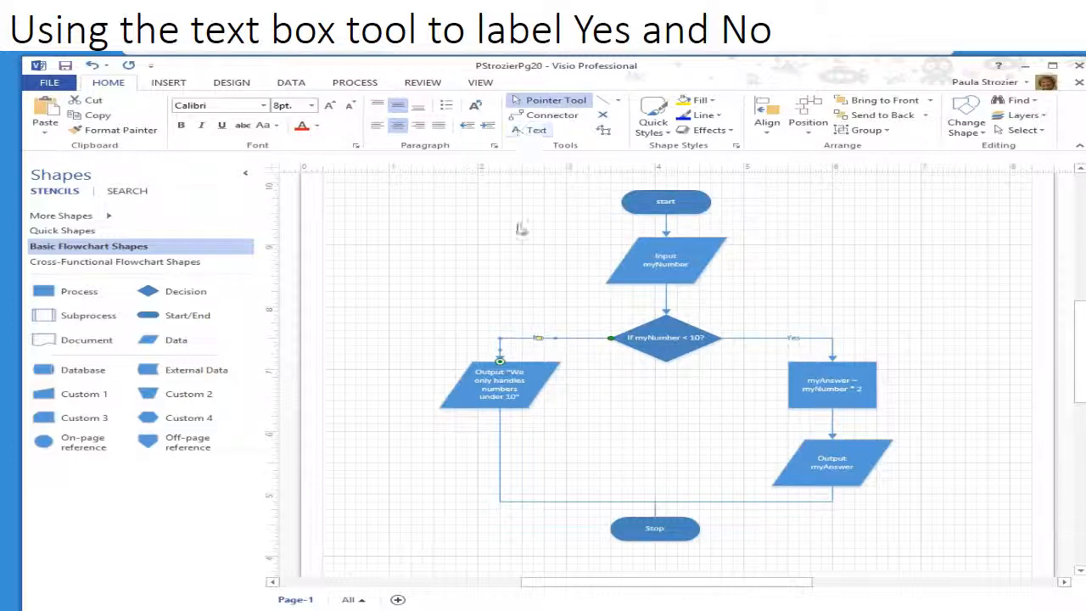
pyautogui.click(522, 259)
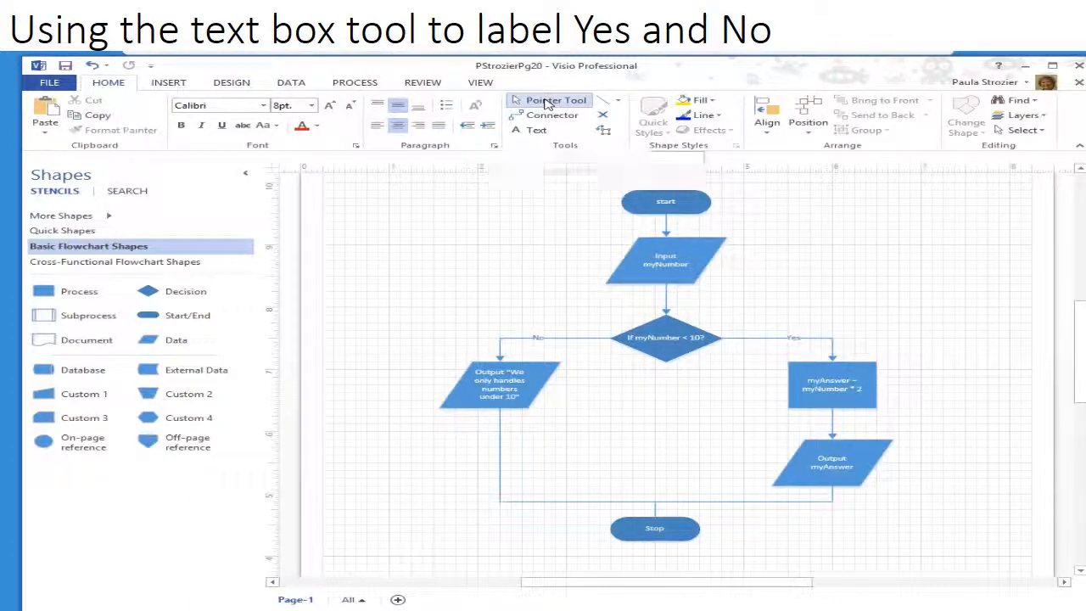
pyautogui.click(548, 103)
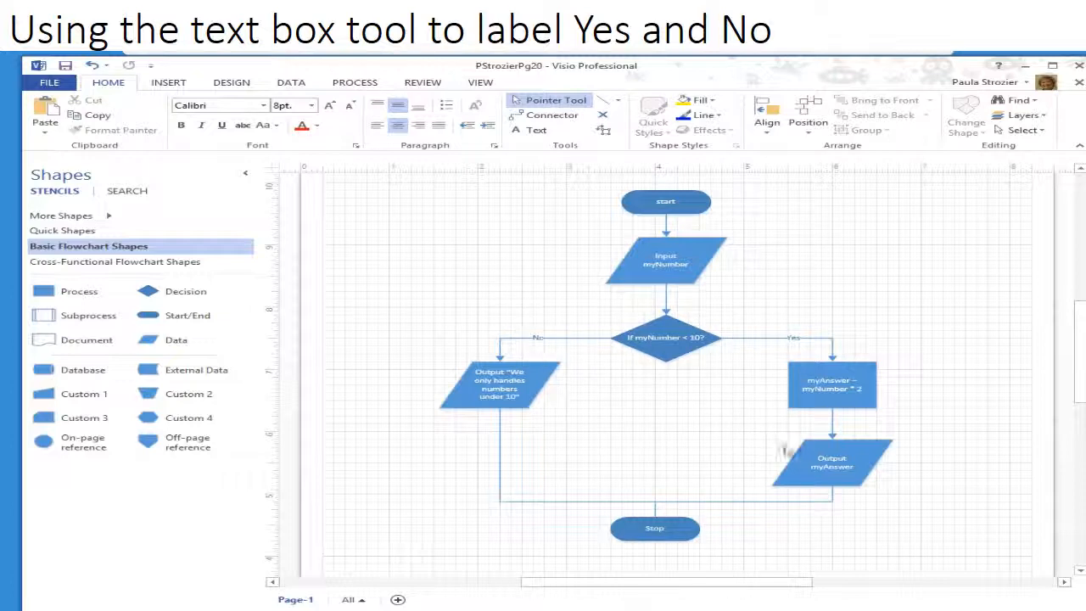
pyautogui.moveTo(839, 468)
pyautogui.mouseDown()
pyautogui.moveTo(833, 447)
pyautogui.moveTo(831, 458)
pyautogui.mouseUp()
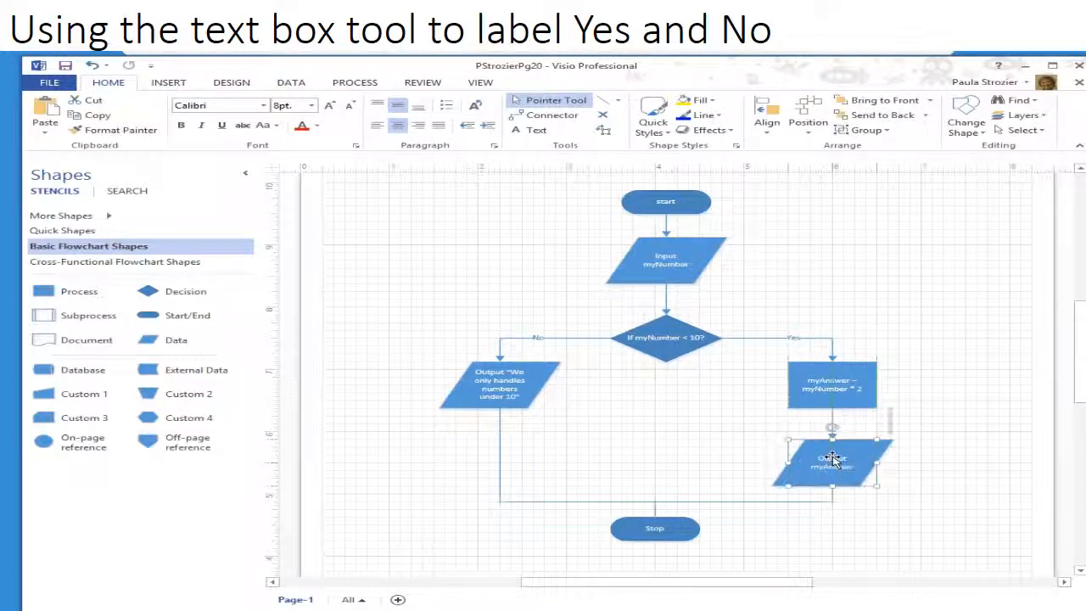
pyautogui.doubleClick(655, 341)
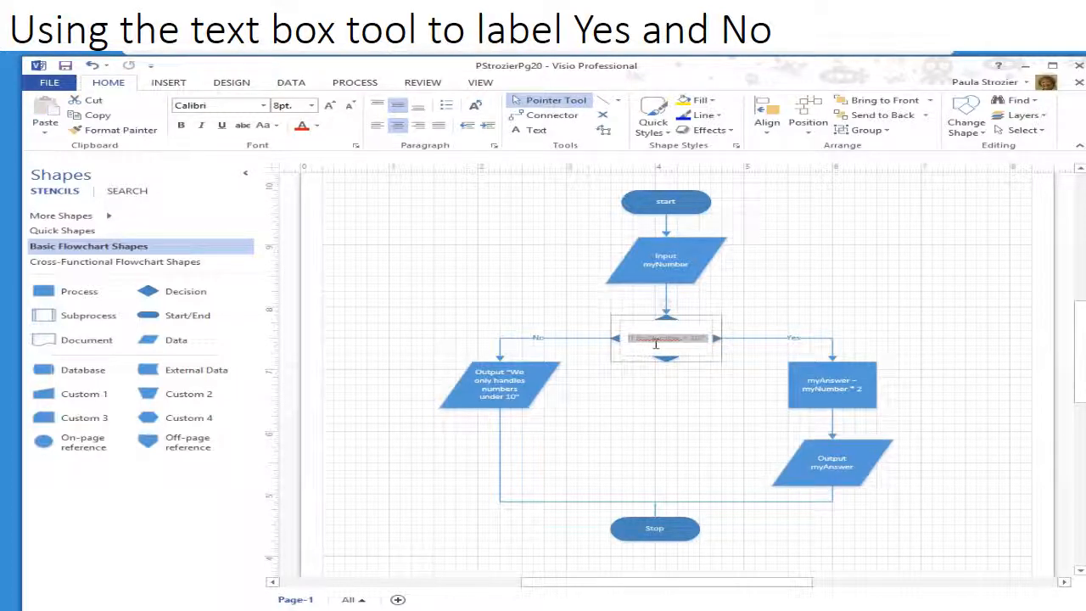
pyautogui.click(799, 304)
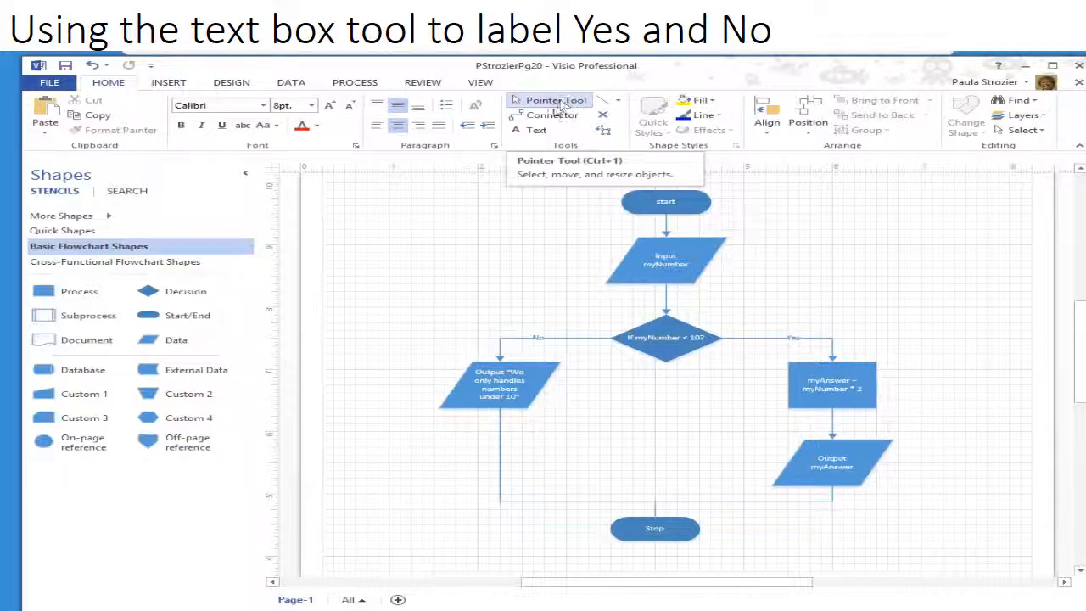
# Add a text box in the page's upper-right corner with the author's full name, the date 1/9/2016 and the file name on separate lines.
pyautogui.click(536, 130)
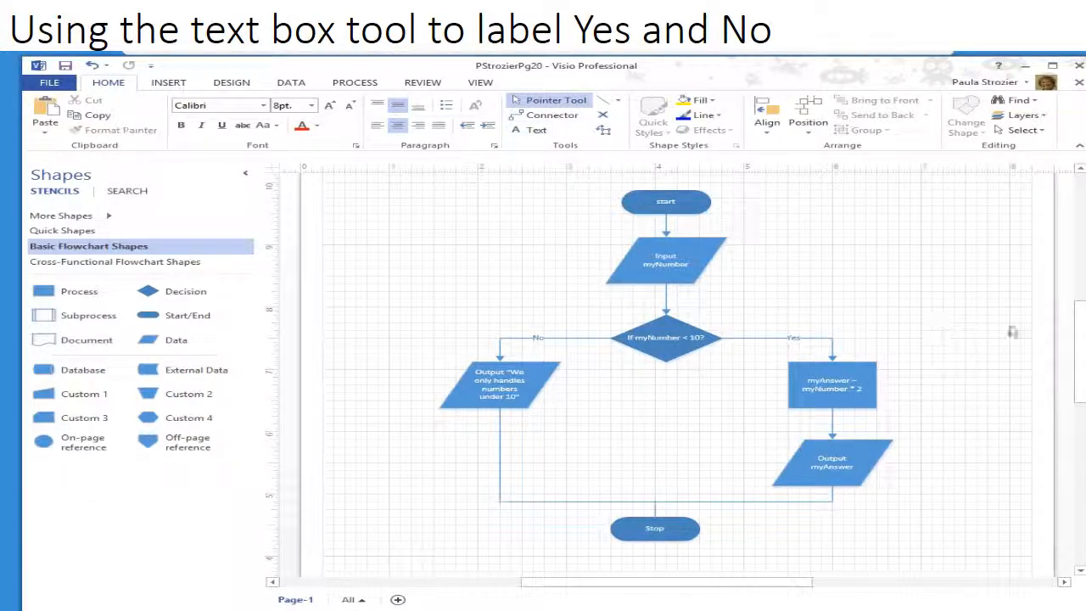
pyautogui.moveTo(1082, 333); pyautogui.dragTo(1083, 308)
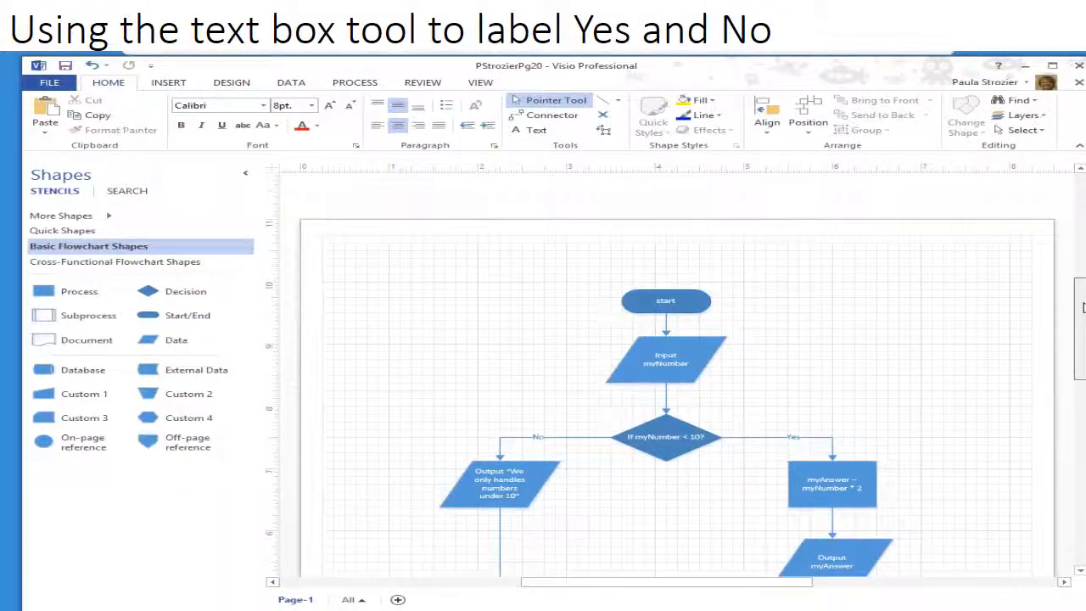
pyautogui.click(524, 133)
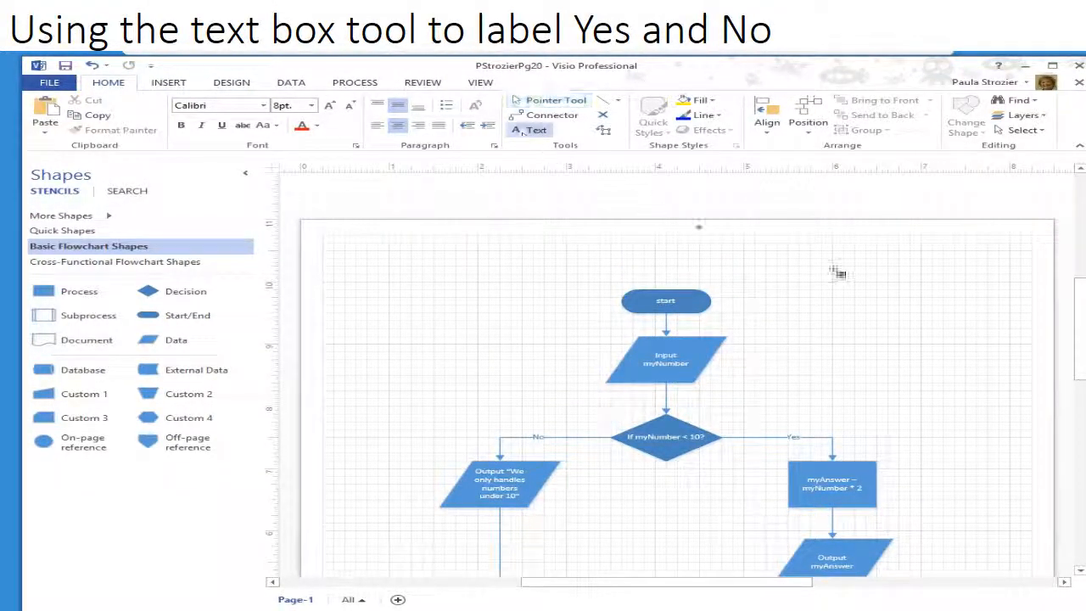
pyautogui.moveTo(916, 244); pyautogui.dragTo(1021, 281)
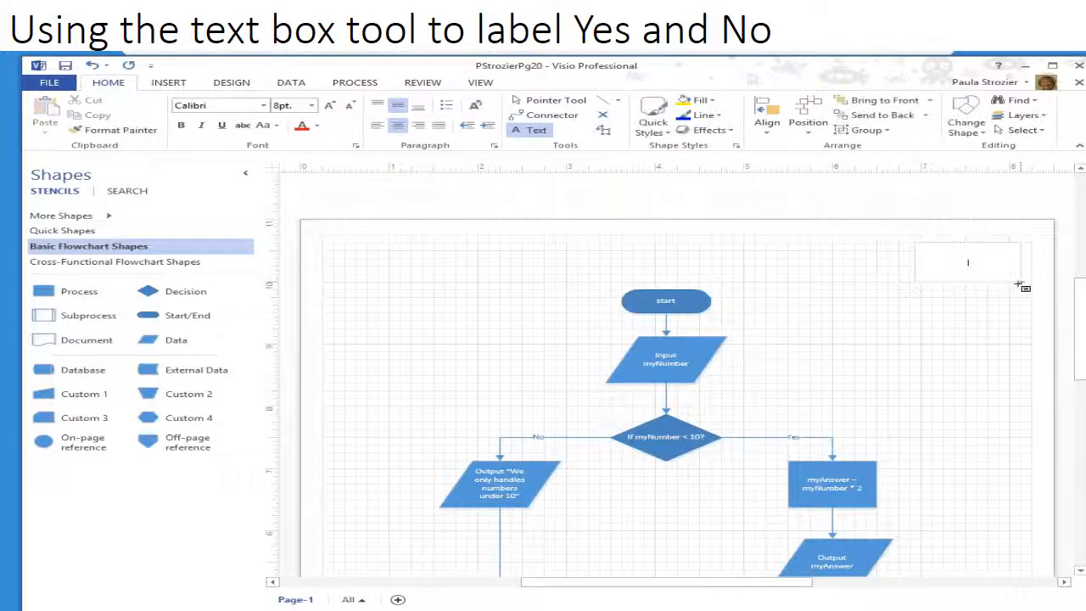
pyautogui.write('Paula Strozier')
pyautogui.press('Return')
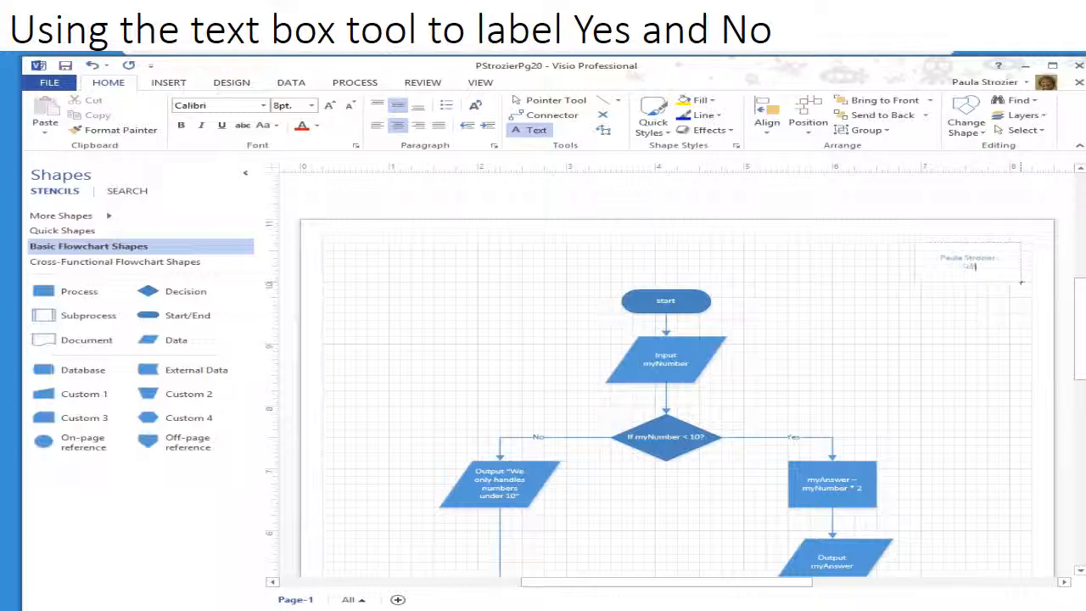
pyautogui.write('1/9/2016')
pyautogui.press('Return')
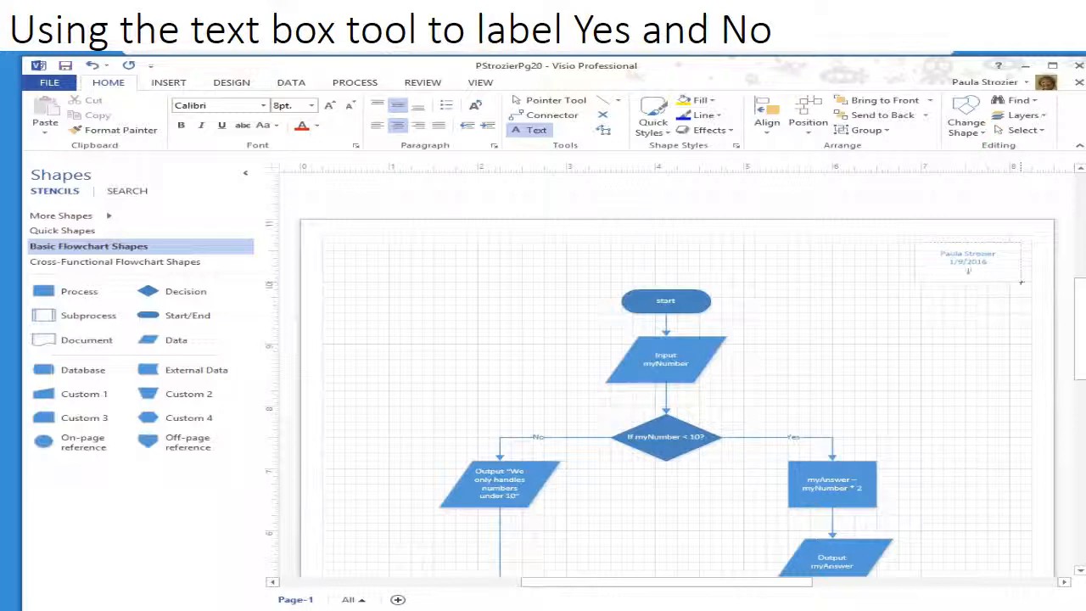
pyautogui.write('PstrozierPg20')
pyautogui.click(895, 268)
pyautogui.click(893, 267)
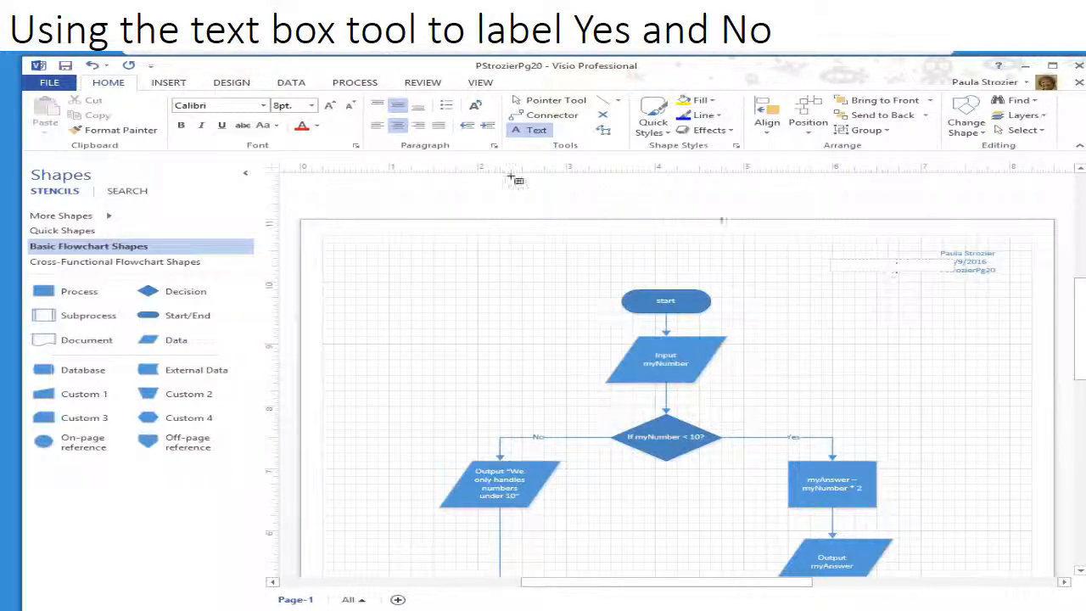